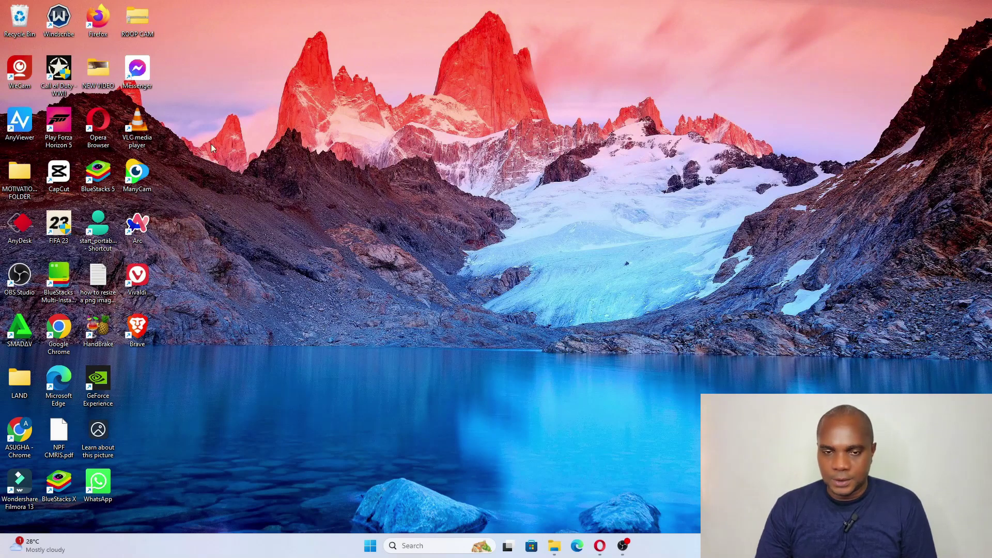
Launch ManyCam from the desktop.
{"action": "double_click", "coordinate": [137, 173]}
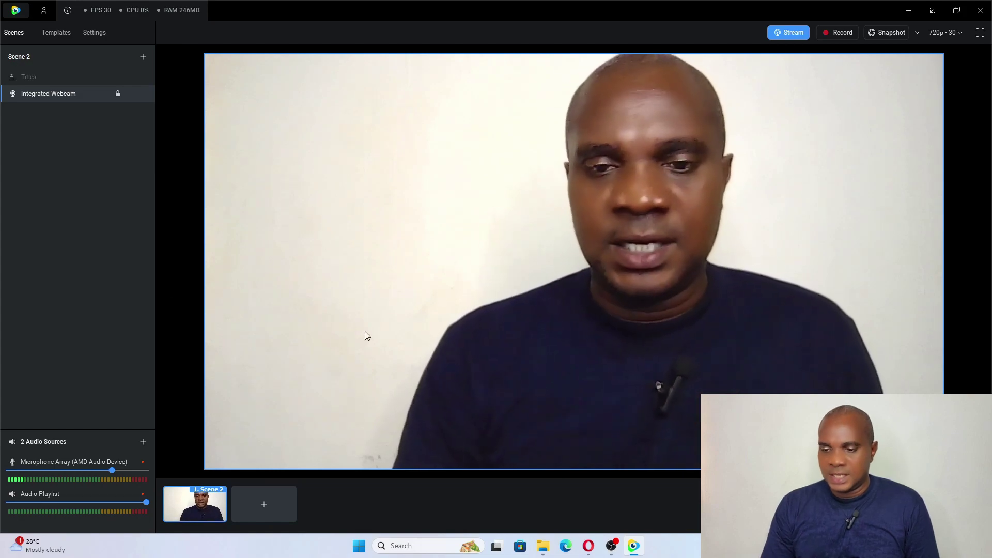
Switch to Microsoft Edge, go to google.com and search for "manycam".
{"action": "left_click", "coordinate": [567, 546]}
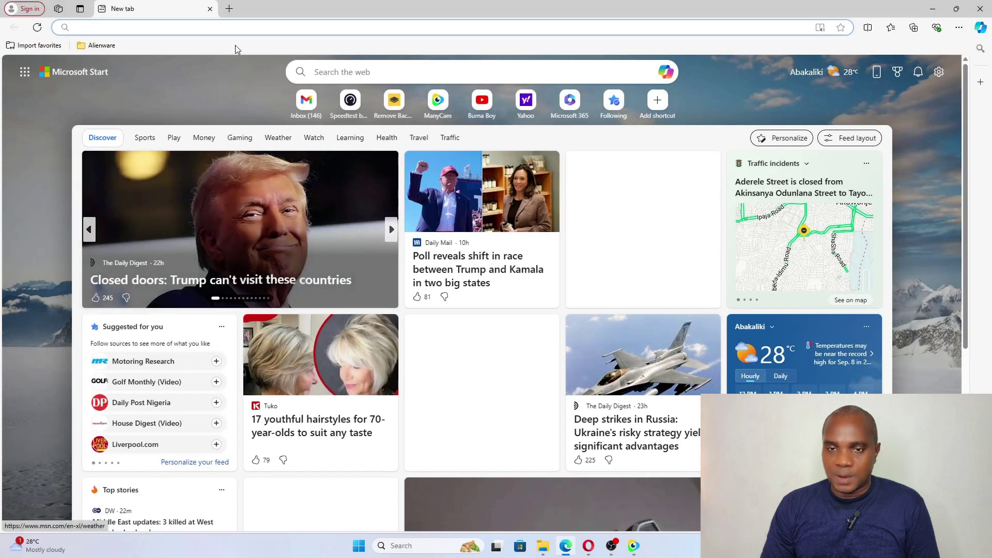
{"action": "left_click", "coordinate": [229, 29]}
{"action": "type", "text": "google.com"}
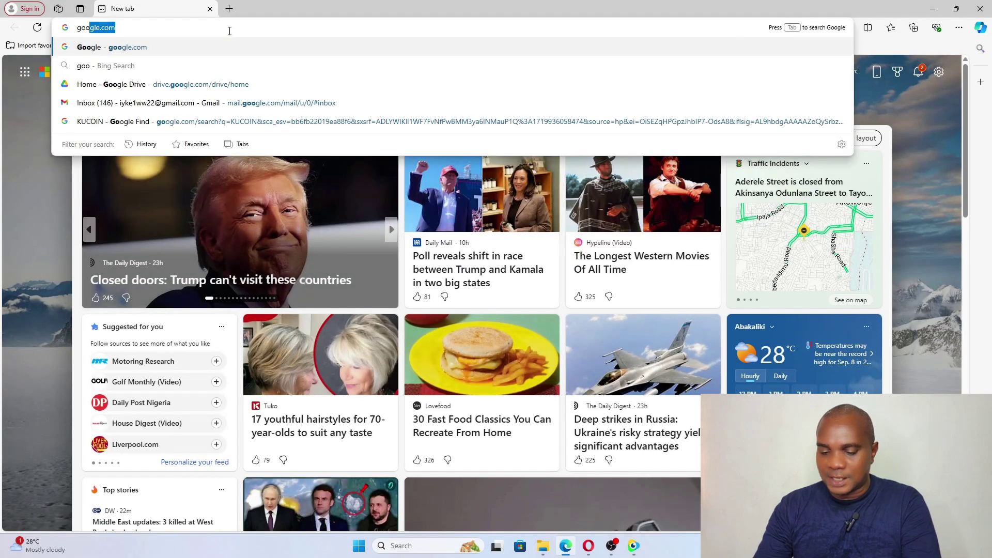
{"action": "key", "text": "Return"}
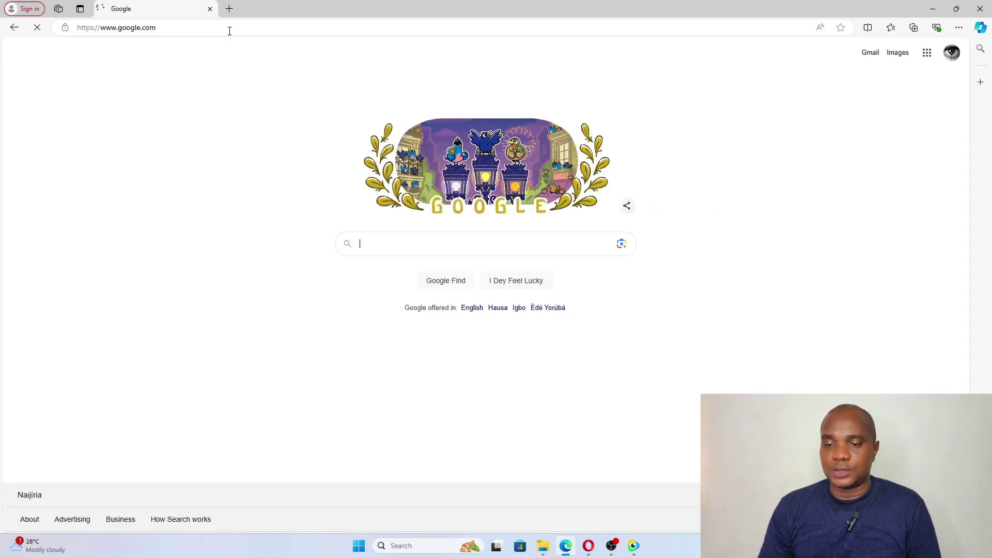
{"action": "left_click", "coordinate": [384, 244]}
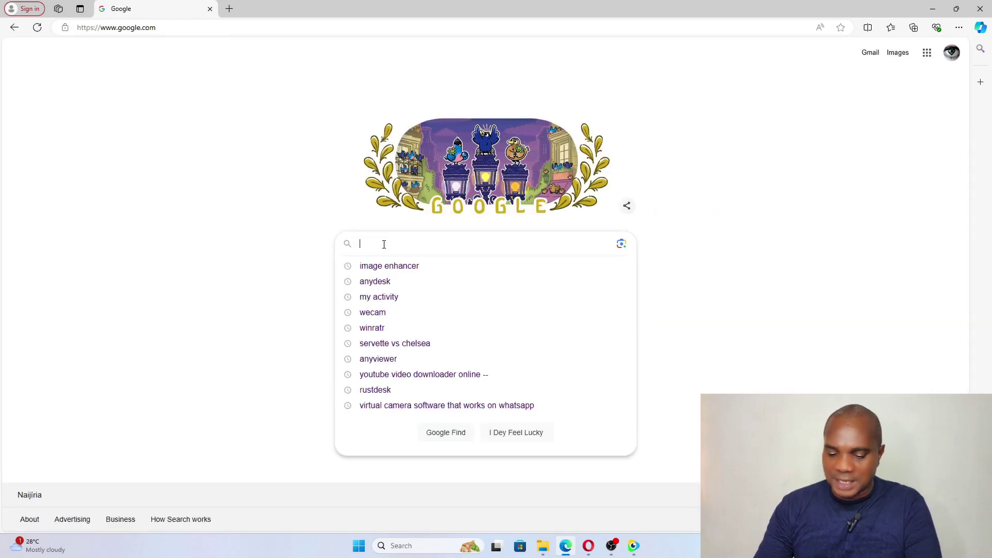
{"action": "type", "text": "manycam"}
{"action": "key", "text": "Return"}
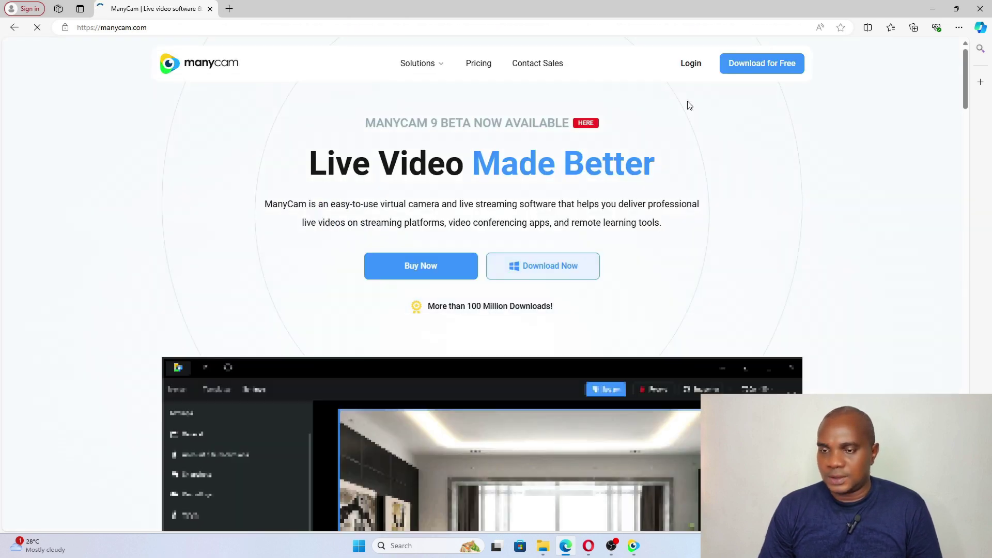
On the ManyCam website's pricing page, compare the Standard and Studio plans' support for Virtual Backgrounds, Background Blur, ManyCam Lite and Picture in picture.
{"action": "left_click", "coordinate": [479, 63]}
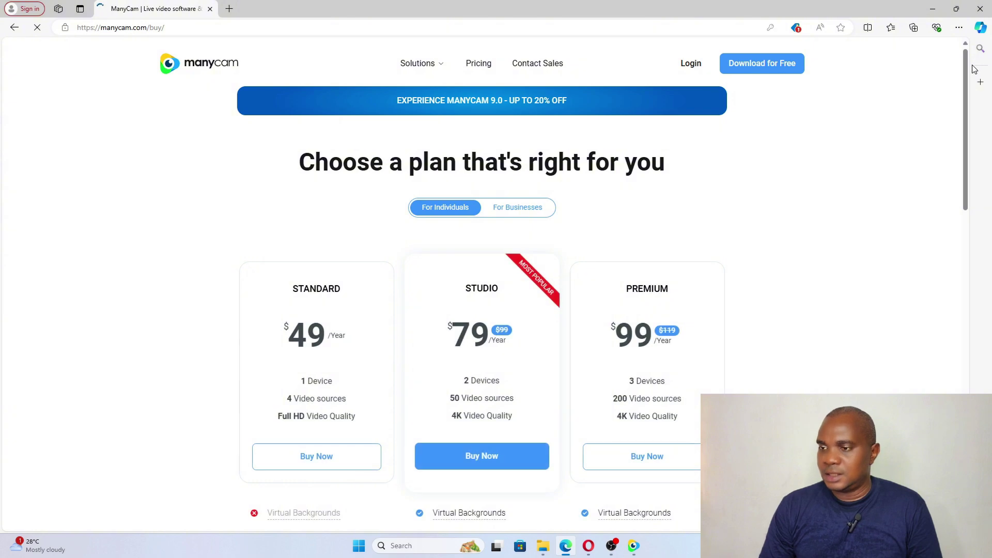
{"action": "scroll", "coordinate": [621, 155], "scroll_direction": "down", "scroll_amount": 4}
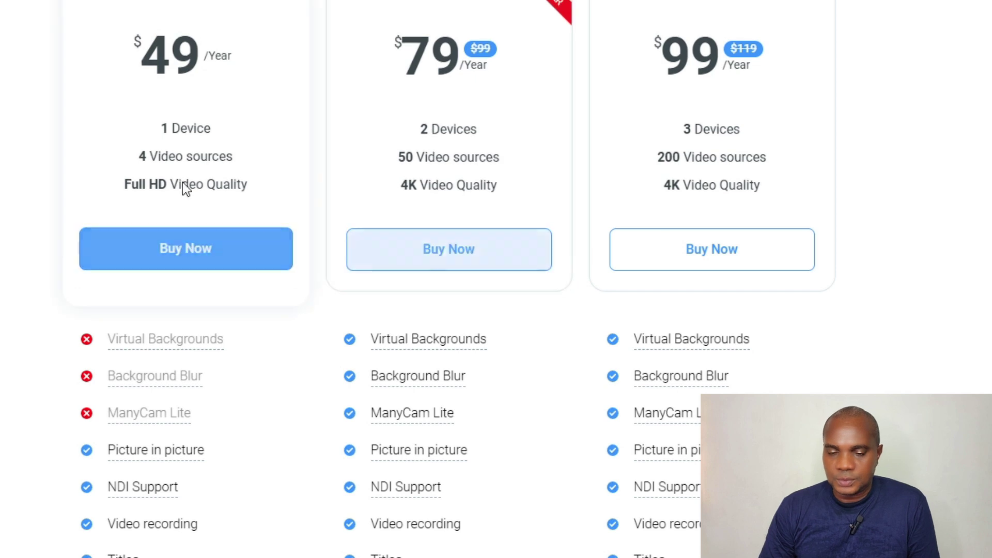
{"action": "mouse_move", "coordinate": [138, 346]}
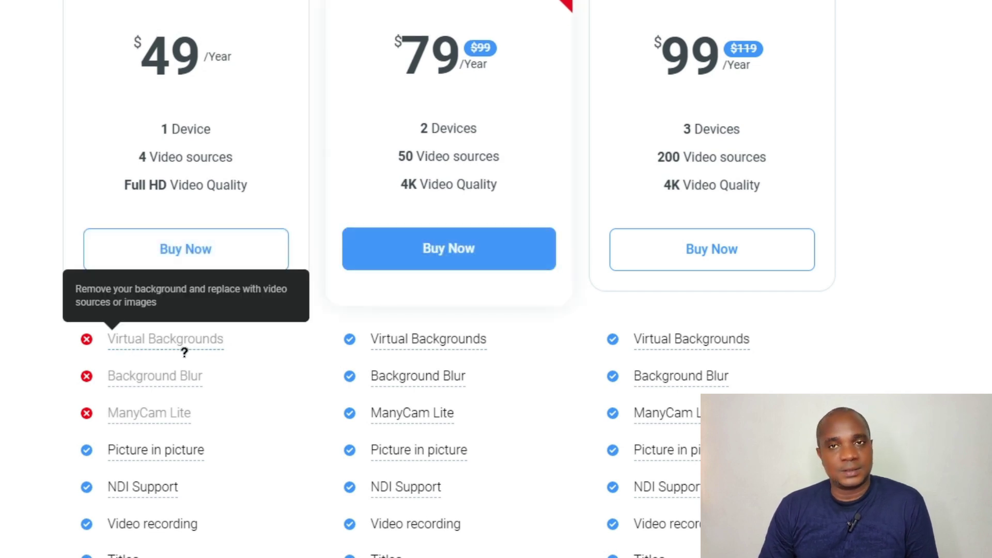
{"action": "mouse_move", "coordinate": [453, 348]}
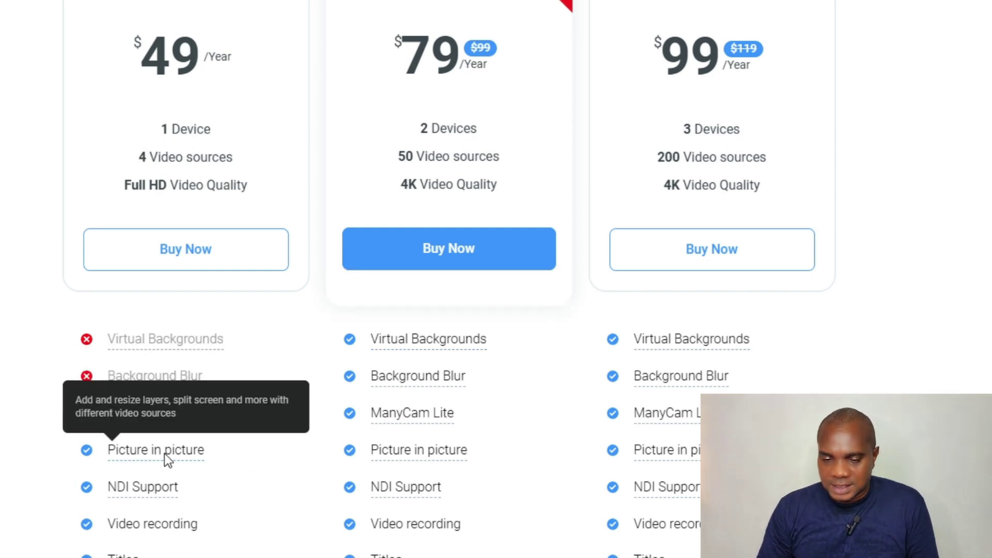
{"action": "mouse_move", "coordinate": [192, 378]}
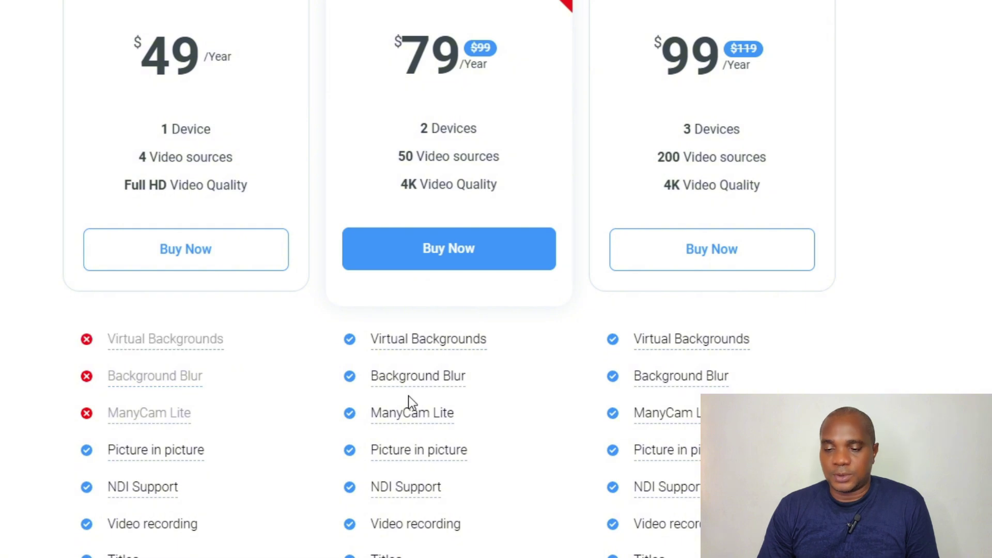
{"action": "mouse_move", "coordinate": [421, 376]}
{"action": "mouse_move", "coordinate": [211, 410]}
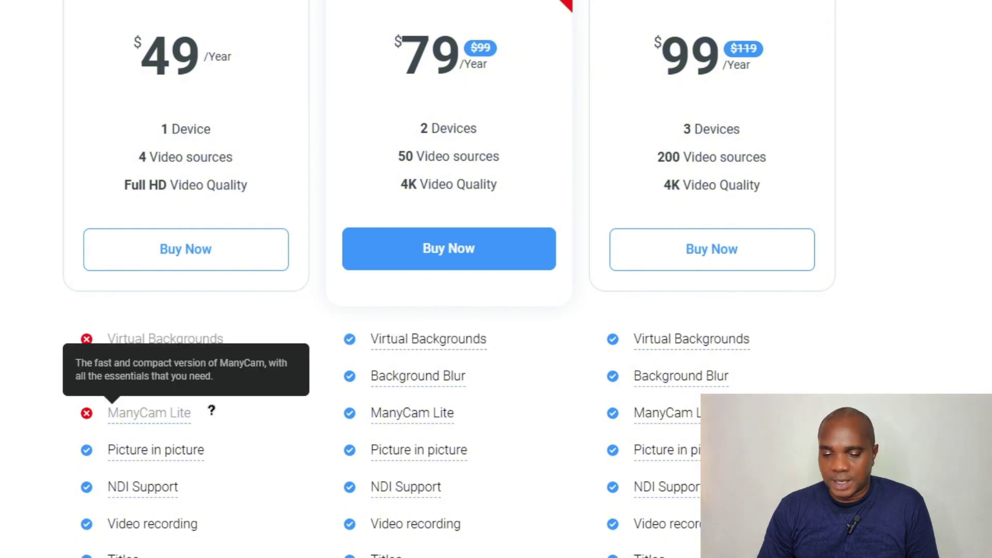
{"action": "mouse_move", "coordinate": [449, 427]}
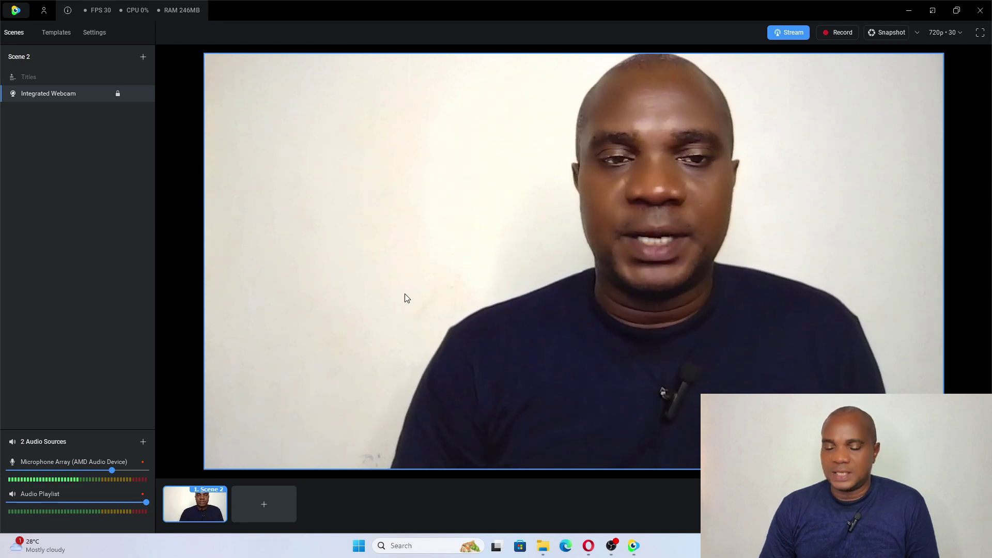
Back in ManyCam, enable Replace Background on the Integrated Webcam layer and open its background choices.
{"action": "left_click", "coordinate": [399, 226]}
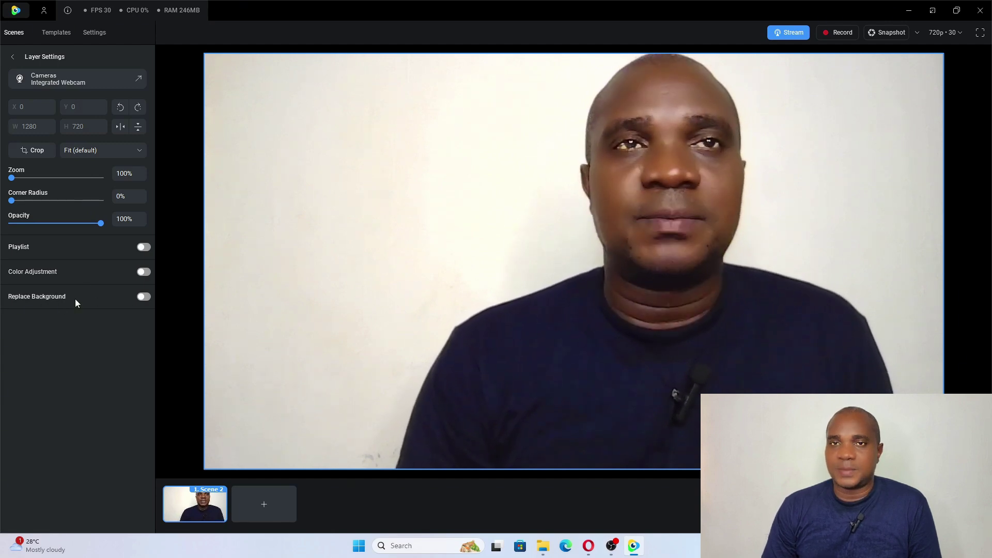
{"action": "left_click", "coordinate": [142, 298]}
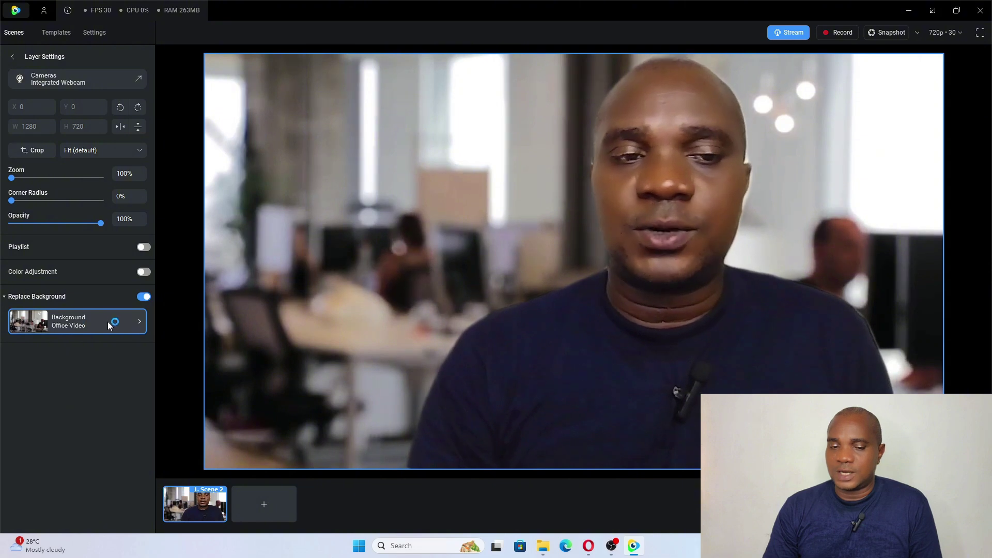
{"action": "left_click", "coordinate": [101, 326]}
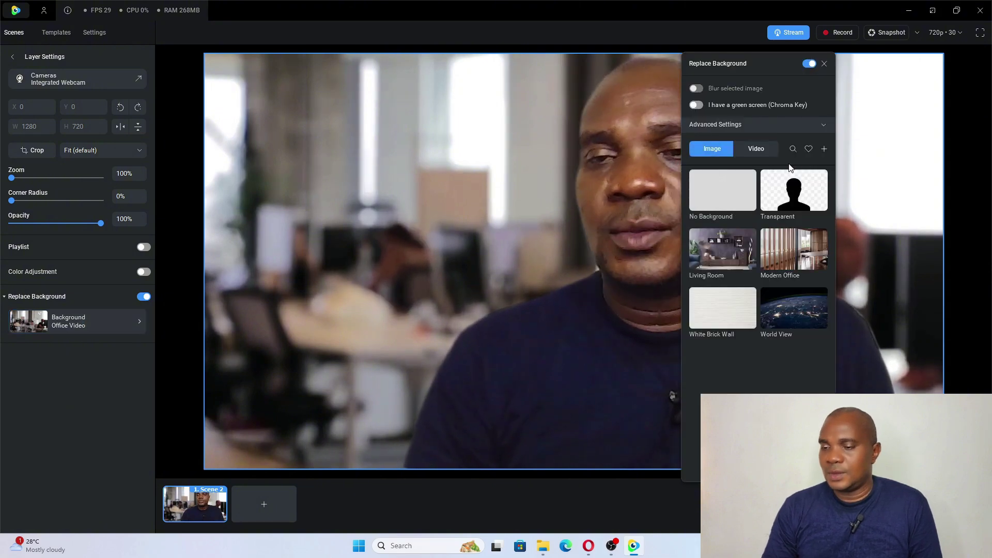
Try the No Background, Transparent and Living Room options as the webcam background.
{"action": "left_click", "coordinate": [717, 193]}
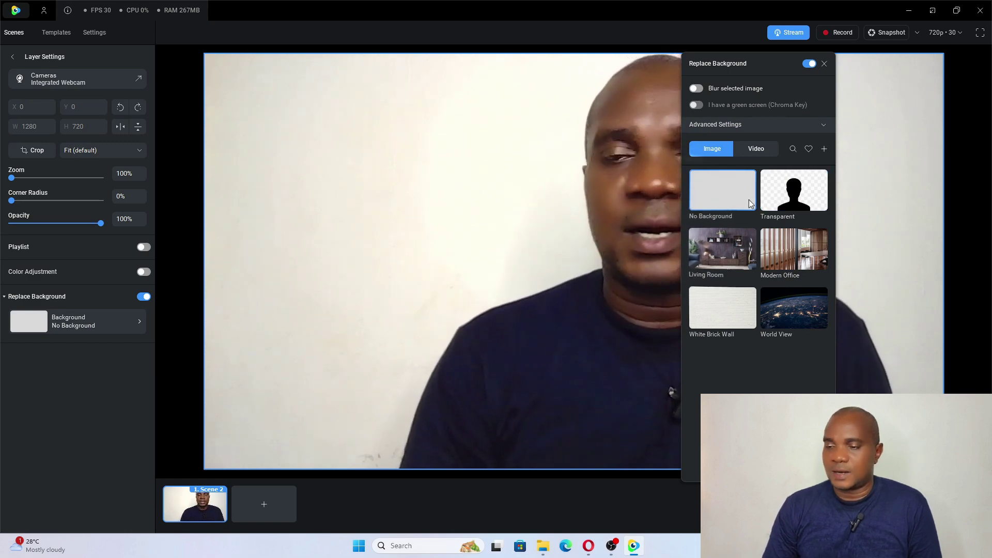
{"action": "left_click", "coordinate": [789, 193]}
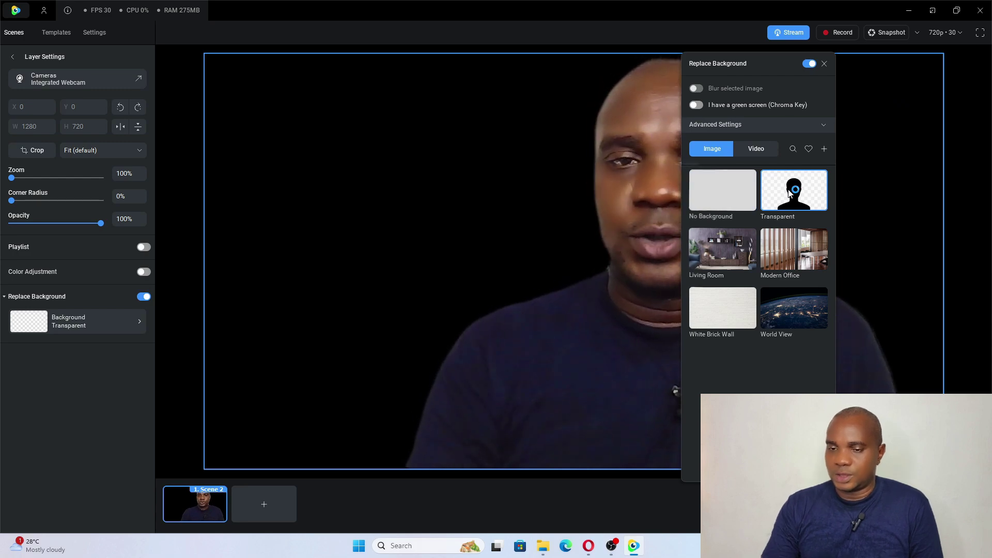
{"action": "left_click", "coordinate": [722, 248]}
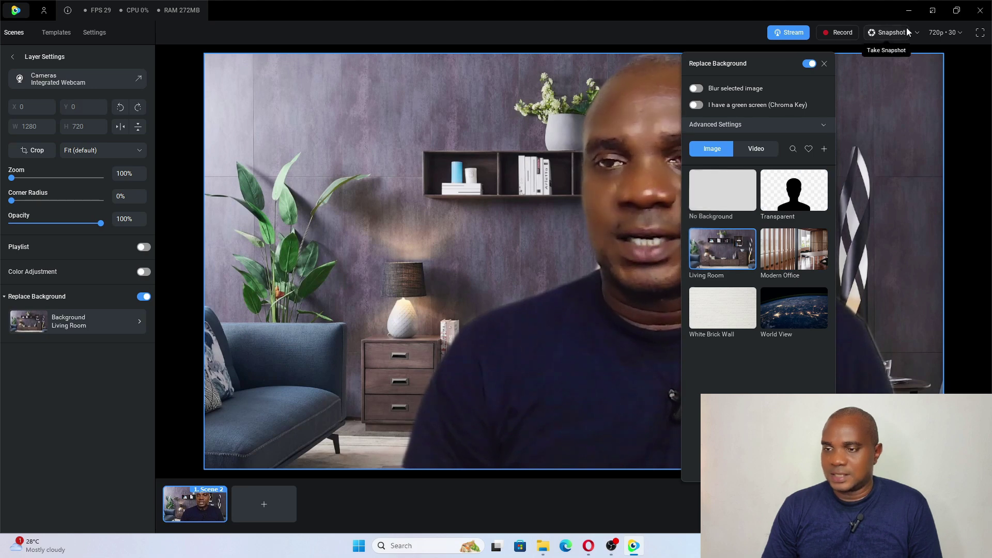
Move the Replace Background window away from the face in the preview and try the Modern Office, White Brick Wall and World View images.
{"action": "left_click_drag", "start_coordinate": [764, 60], "coordinate": [876, 50]}
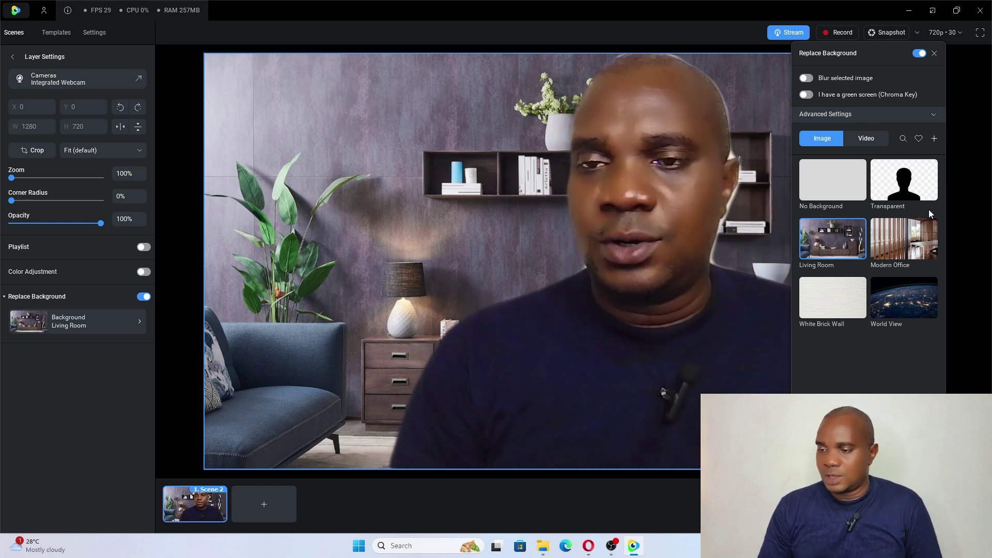
{"action": "left_click", "coordinate": [901, 236]}
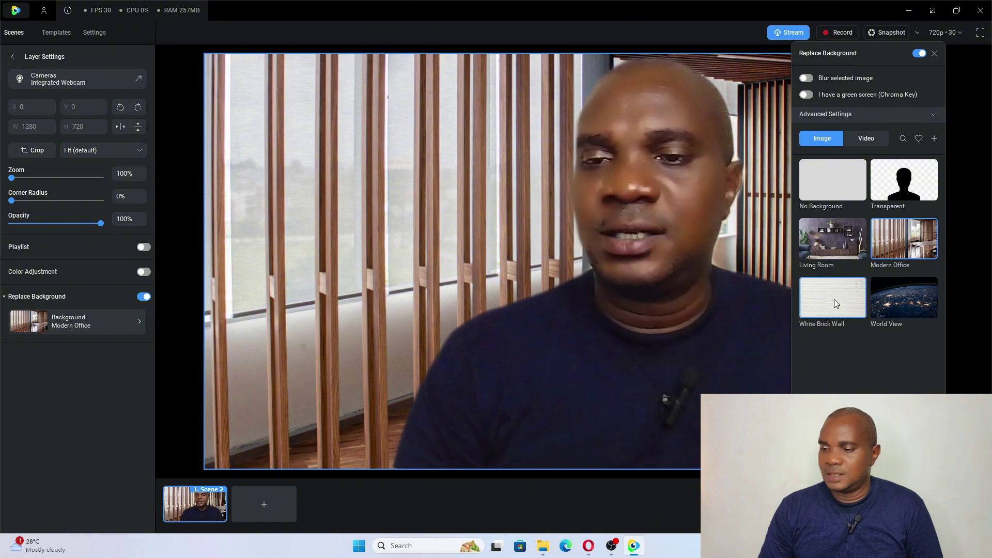
{"action": "left_click", "coordinate": [829, 317]}
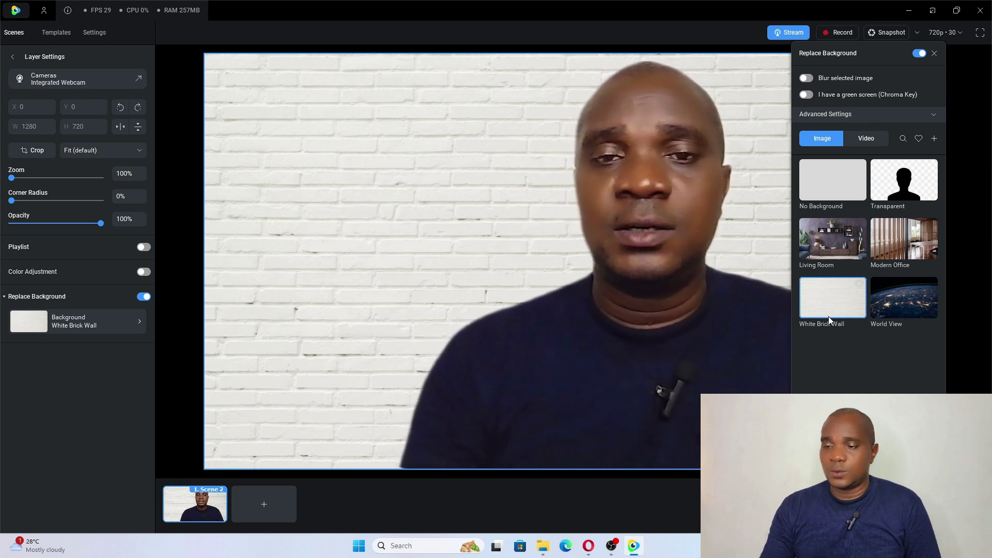
{"action": "left_click", "coordinate": [902, 301]}
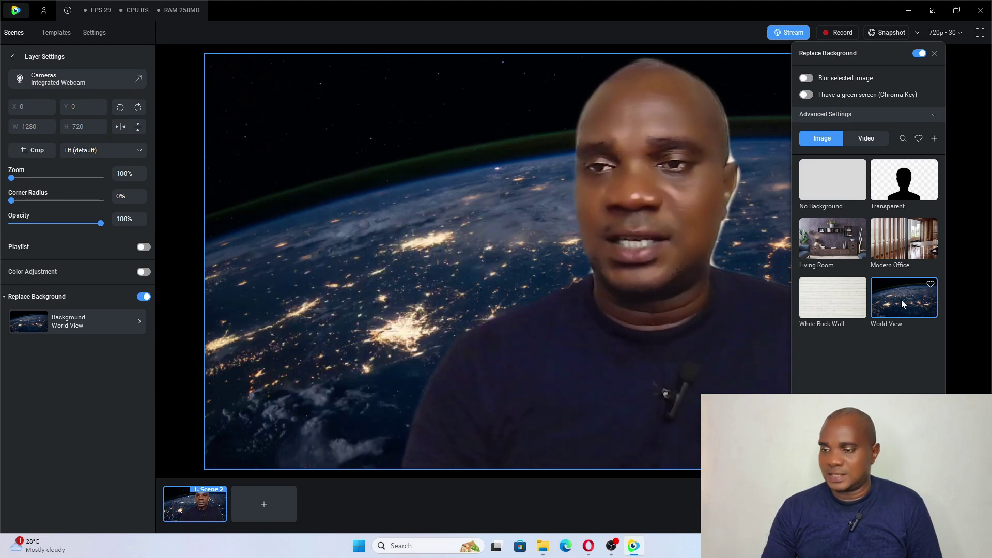
Apply the Living Room image as the webcam background and turn on blur for the selected image.
{"action": "left_click", "coordinate": [870, 138]}
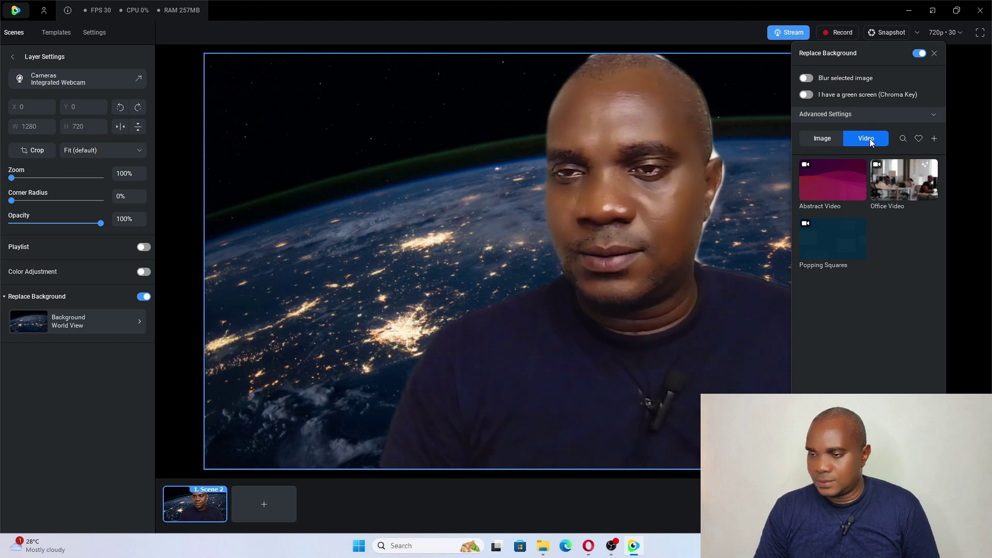
{"action": "left_click", "coordinate": [822, 139]}
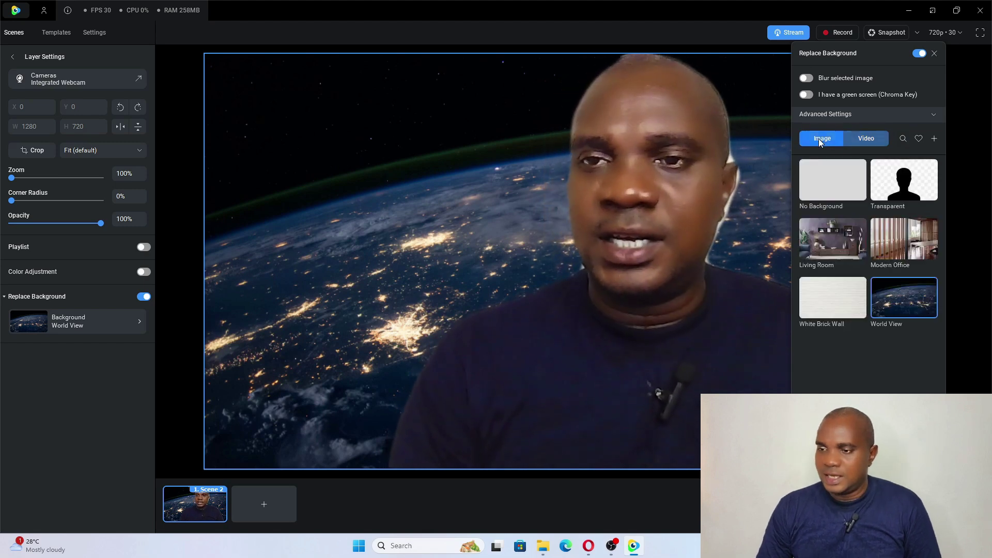
{"action": "left_click", "coordinate": [831, 243]}
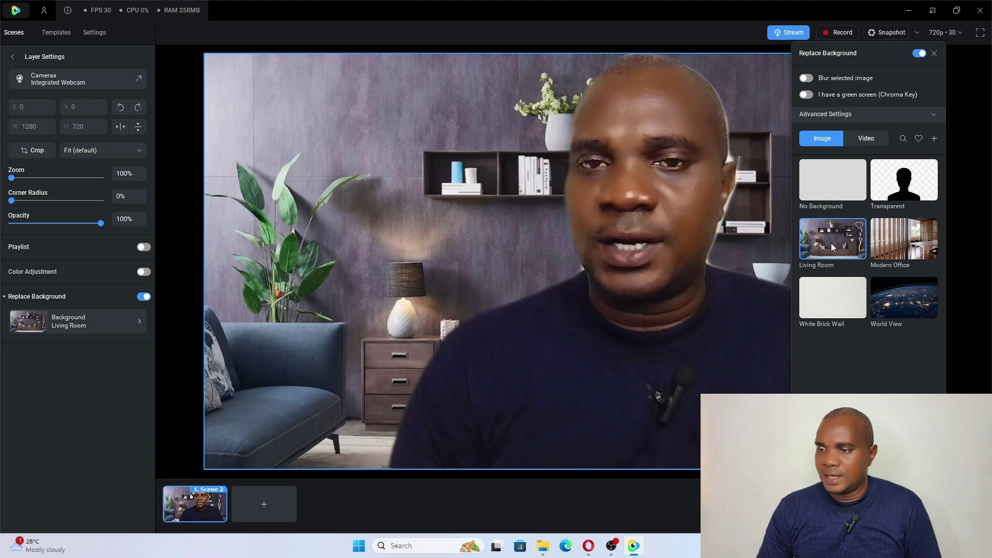
{"action": "left_click", "coordinate": [806, 78]}
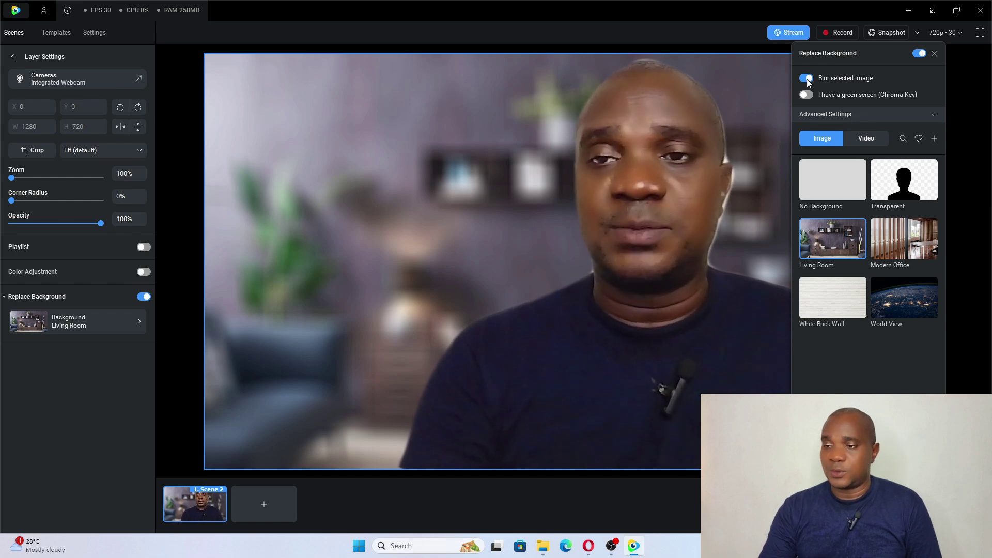
Check the file browser for adding a custom background from both the image and video collections, cancelling without choosing a file.
{"action": "left_click", "coordinate": [935, 138]}
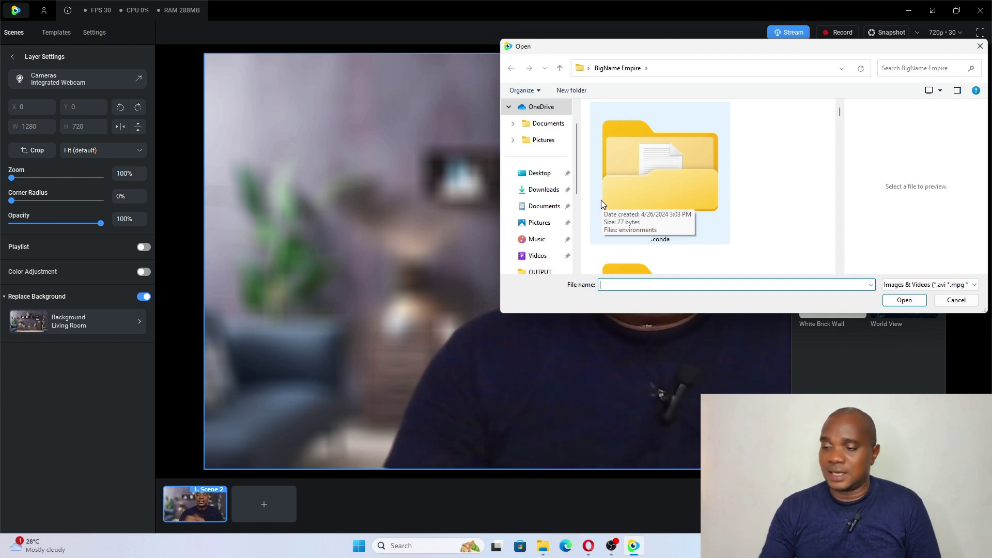
{"action": "left_click", "coordinate": [956, 305]}
{"action": "left_click", "coordinate": [867, 139]}
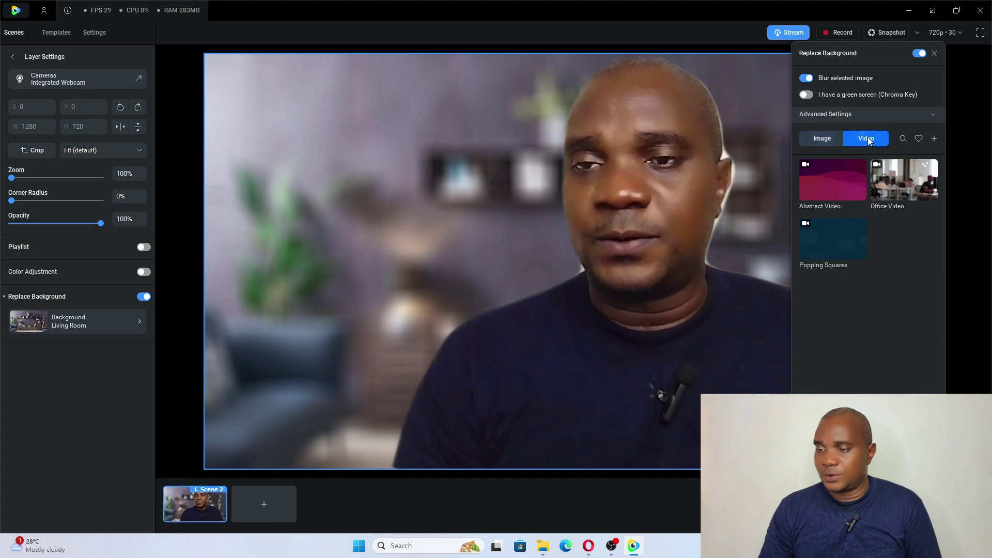
{"action": "left_click", "coordinate": [934, 138]}
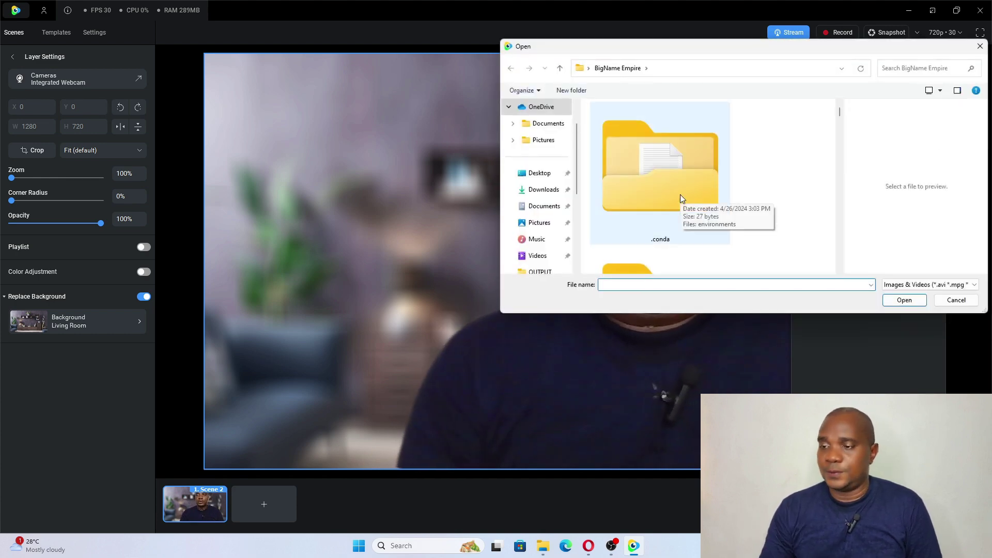
{"action": "left_click", "coordinate": [956, 301]}
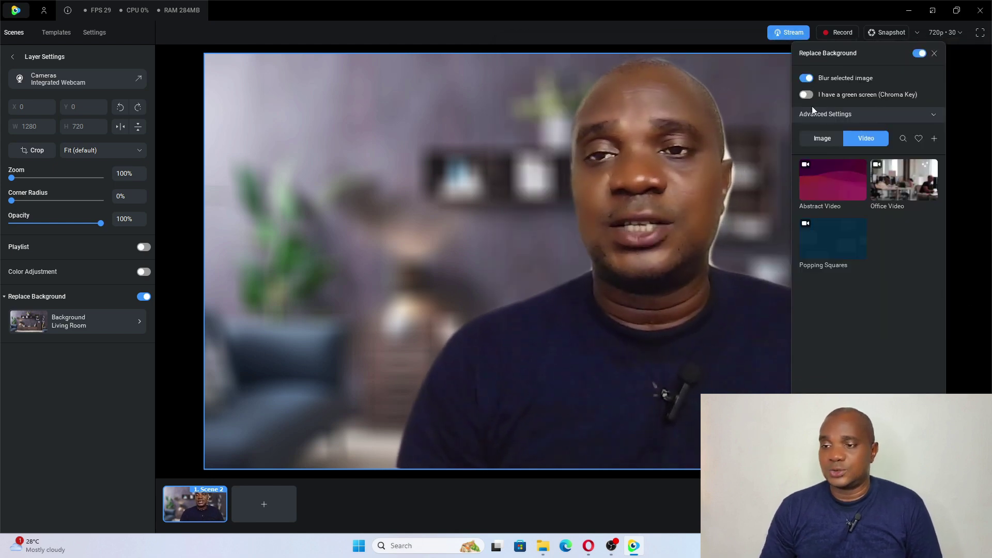
Preview the Abstract Video and Popping Squares backgrounds and settle on Office Video as the webcam background.
{"action": "left_click", "coordinate": [832, 183]}
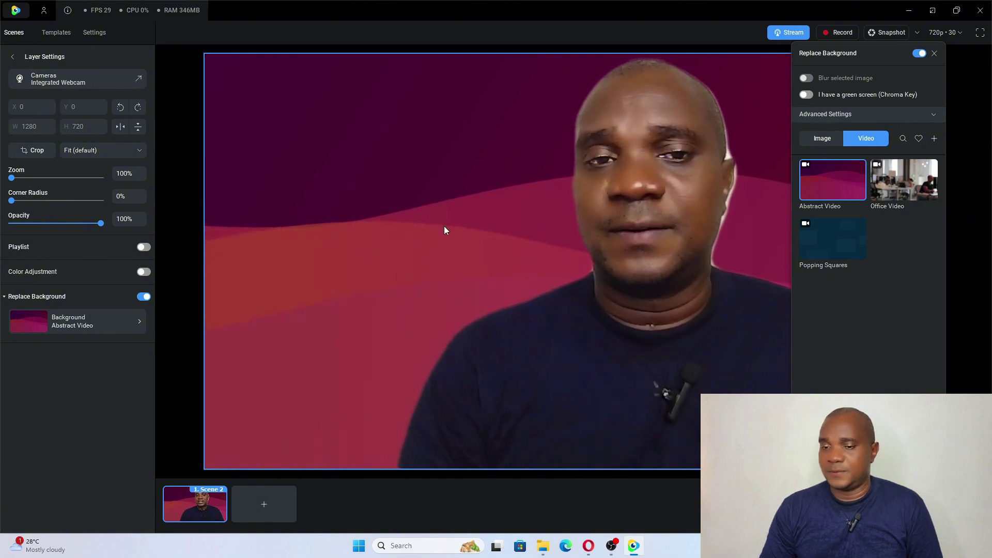
{"action": "left_click", "coordinate": [844, 233]}
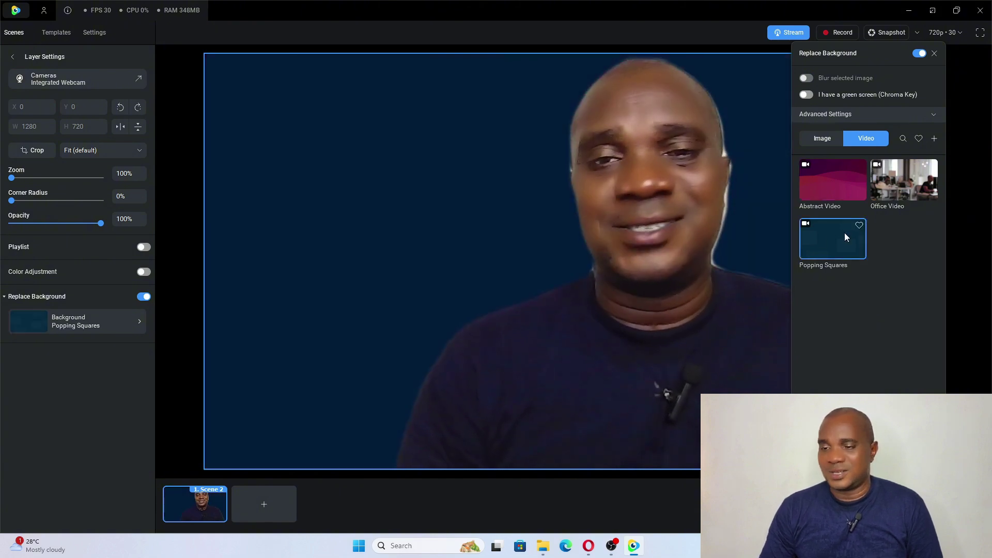
{"action": "left_click", "coordinate": [884, 197]}
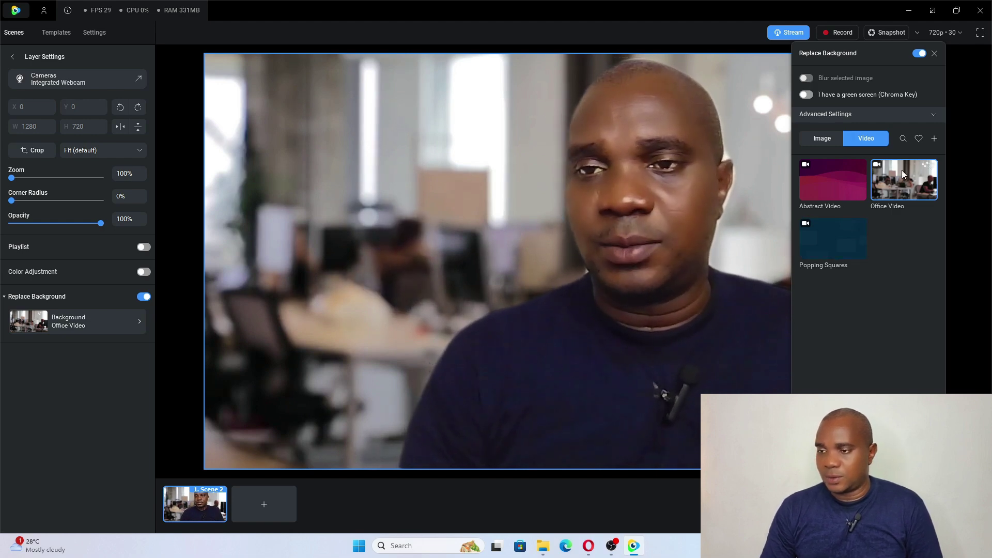
Add the BEST GRAPHICS LAPTOP ALIENWARE LAPTOP 2 video from Documents > WONDERSHARE > OUTPUT > UPLOAD 4 as a custom webcam background.
{"action": "left_click", "coordinate": [935, 138]}
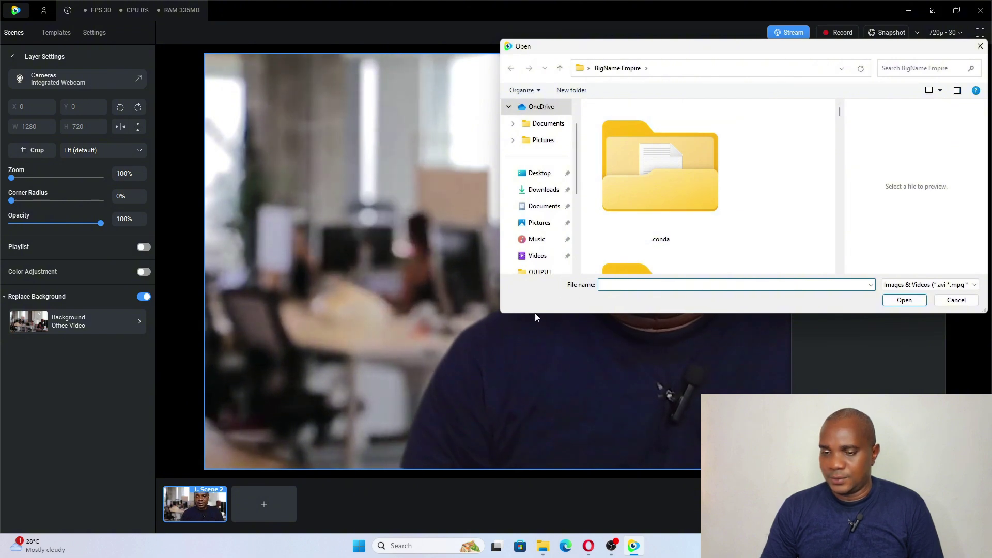
{"action": "left_click_drag", "start_coordinate": [537, 313], "coordinate": [536, 472]}
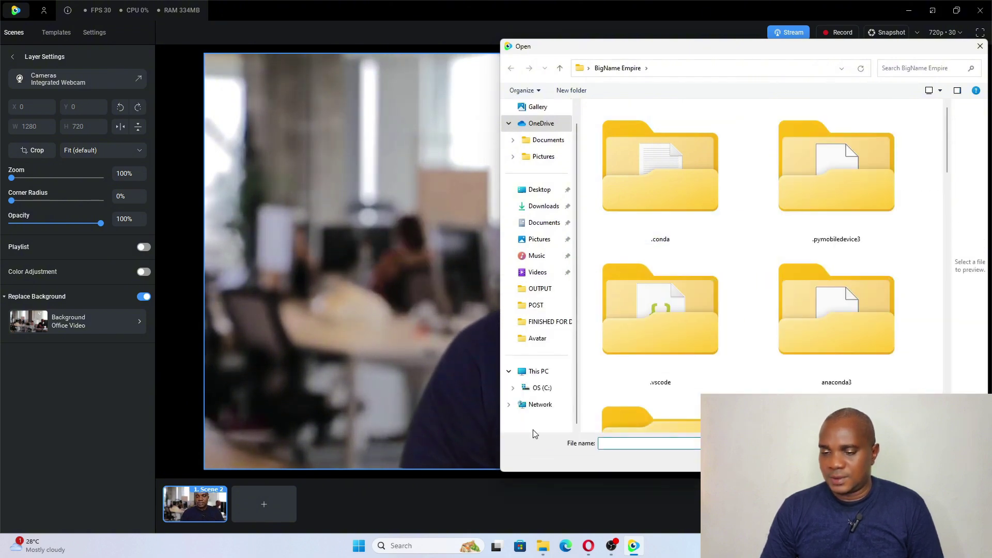
{"action": "left_click", "coordinate": [552, 229]}
{"action": "double_click", "coordinate": [625, 194]}
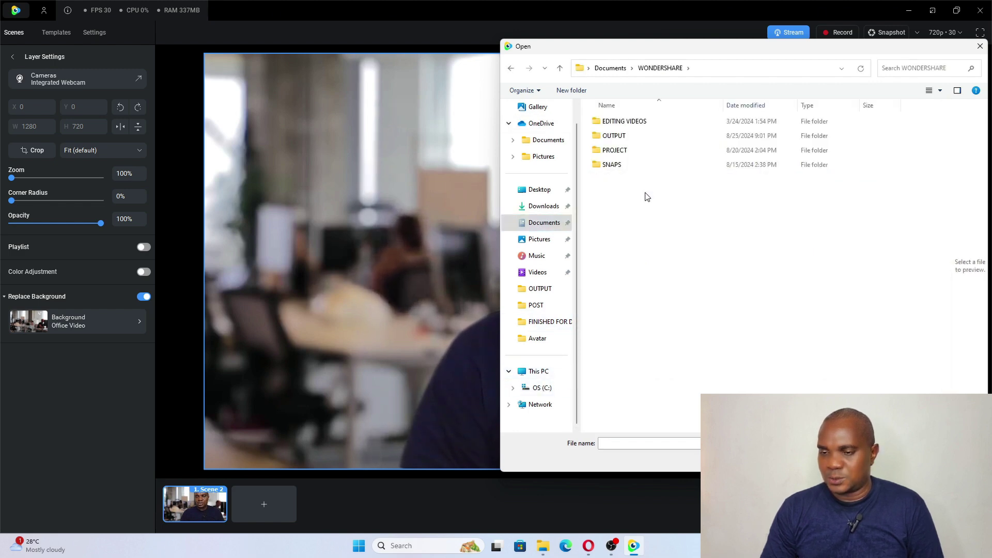
{"action": "double_click", "coordinate": [613, 136]}
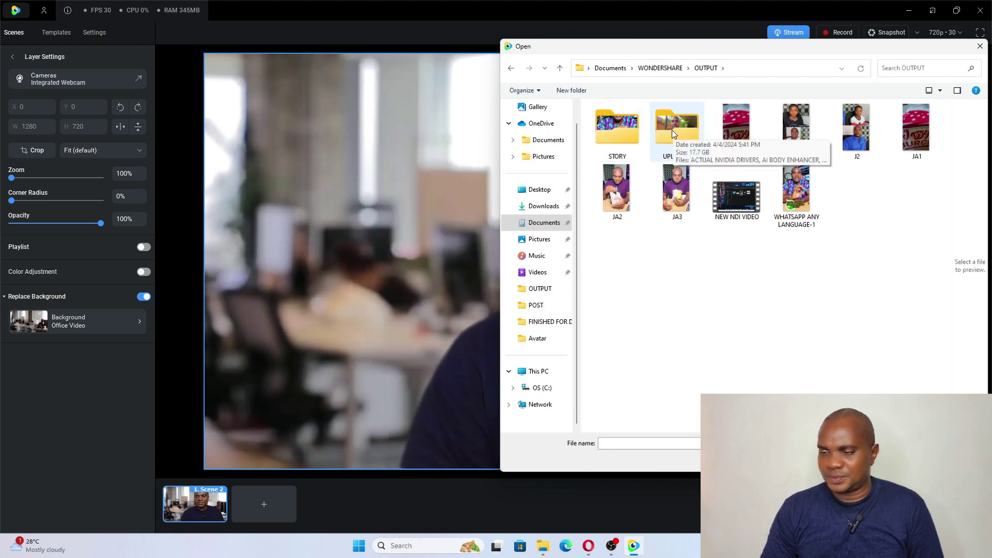
{"action": "double_click", "coordinate": [672, 132]}
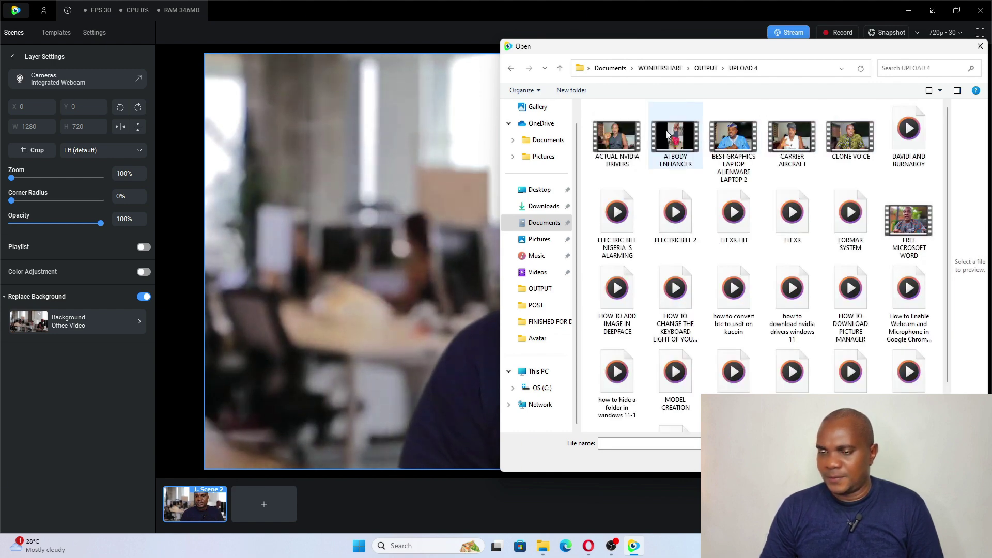
{"action": "double_click", "coordinate": [731, 135]}
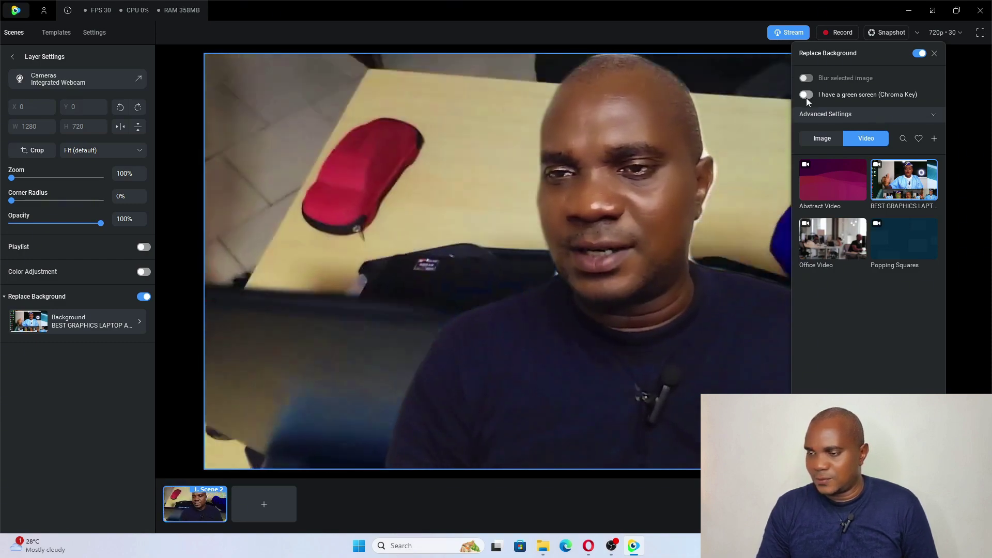
Try the green screen option, switch it off again, and compare the Living Room background with blur off and on.
{"action": "left_click", "coordinate": [806, 96]}
{"action": "left_click", "coordinate": [806, 95]}
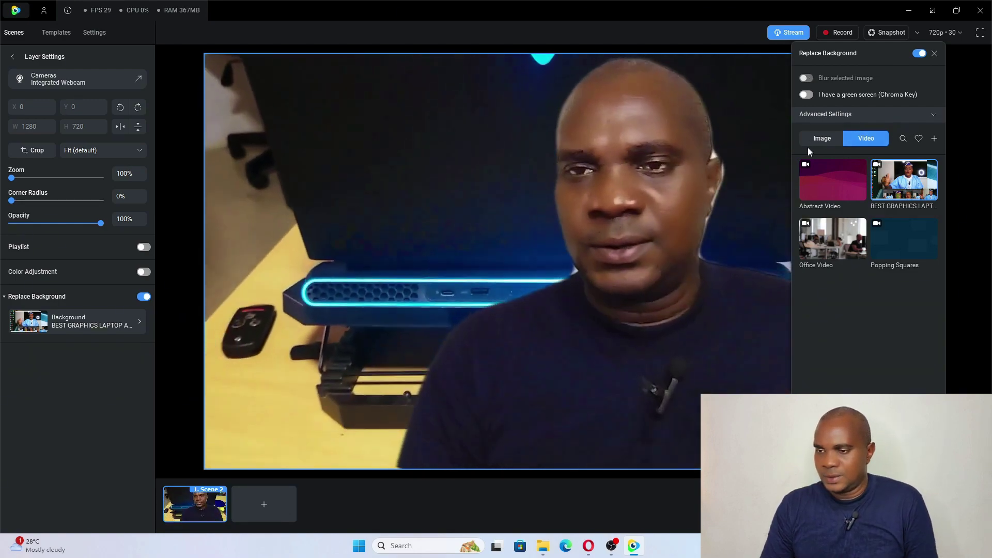
{"action": "left_click", "coordinate": [814, 137]}
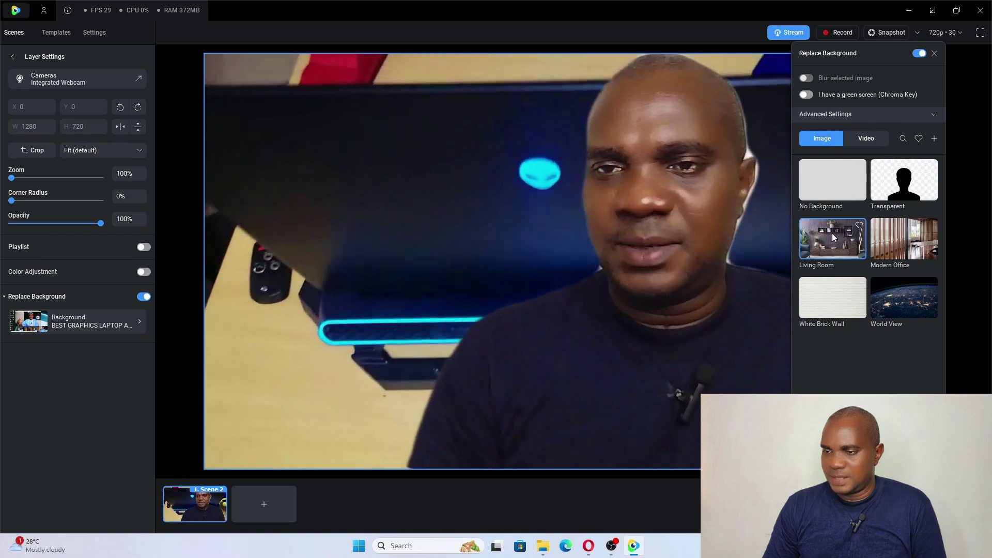
{"action": "left_click", "coordinate": [833, 237]}
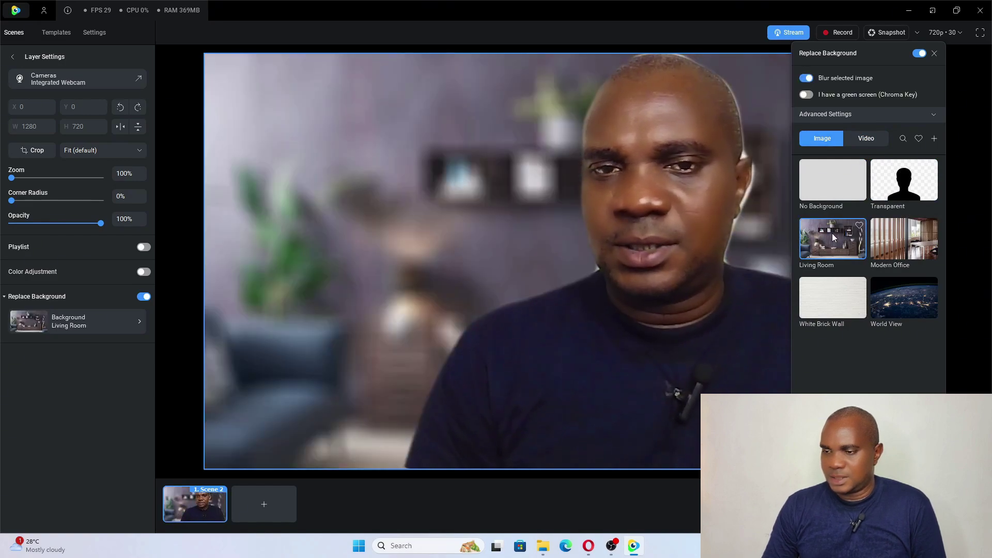
{"action": "left_click", "coordinate": [811, 78]}
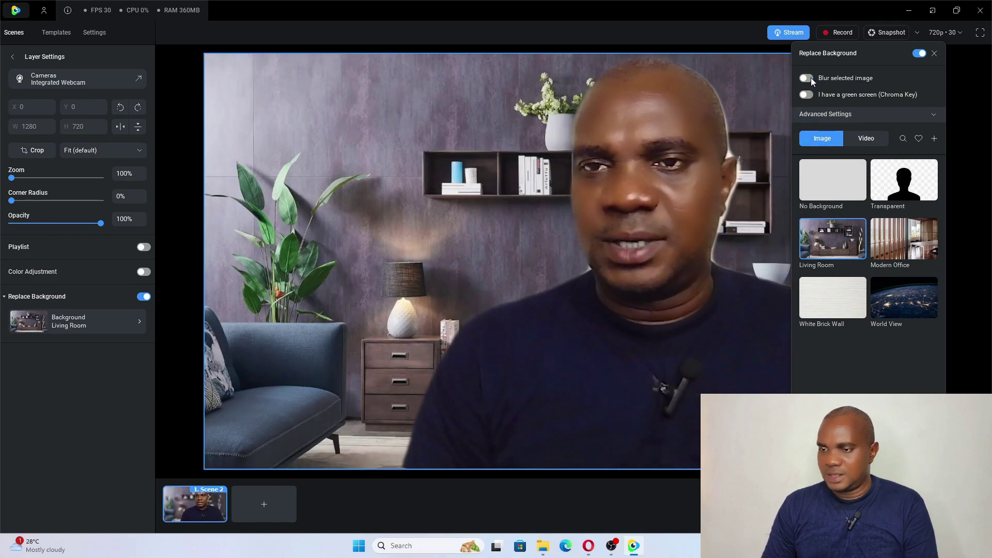
{"action": "left_click", "coordinate": [811, 78]}
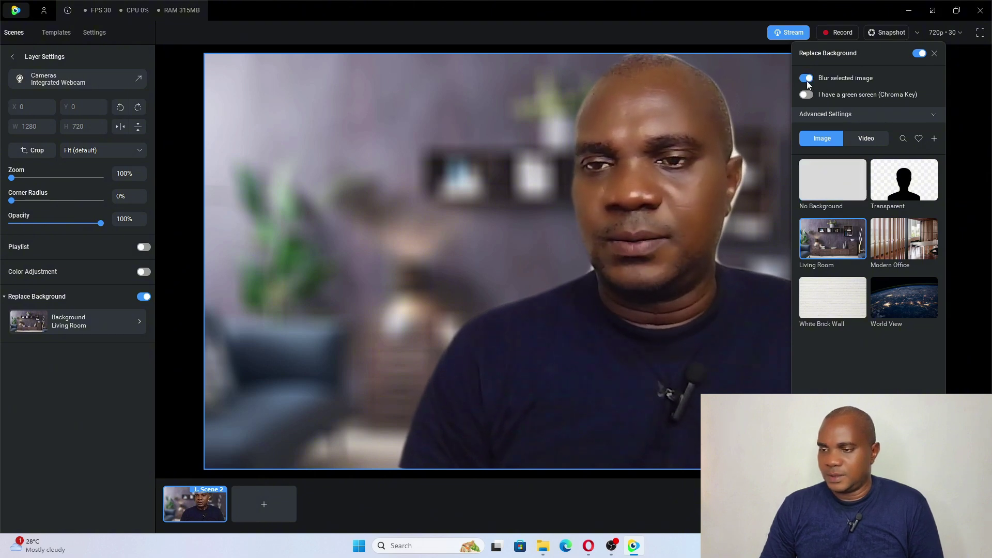
Apply the Modern Office image as the webcam background and compare it with blur off and on.
{"action": "left_click", "coordinate": [895, 227]}
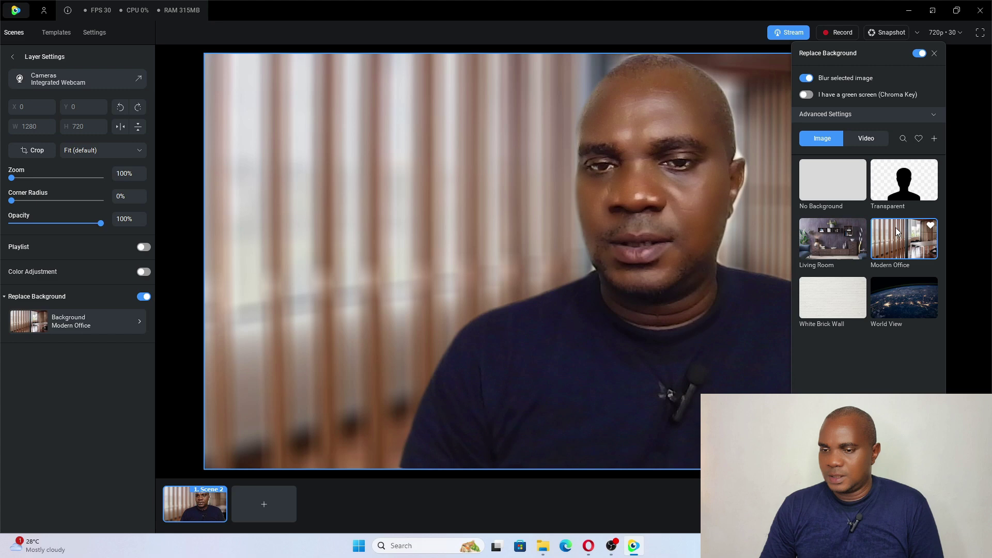
{"action": "left_click", "coordinate": [807, 79]}
{"action": "left_click", "coordinate": [807, 79]}
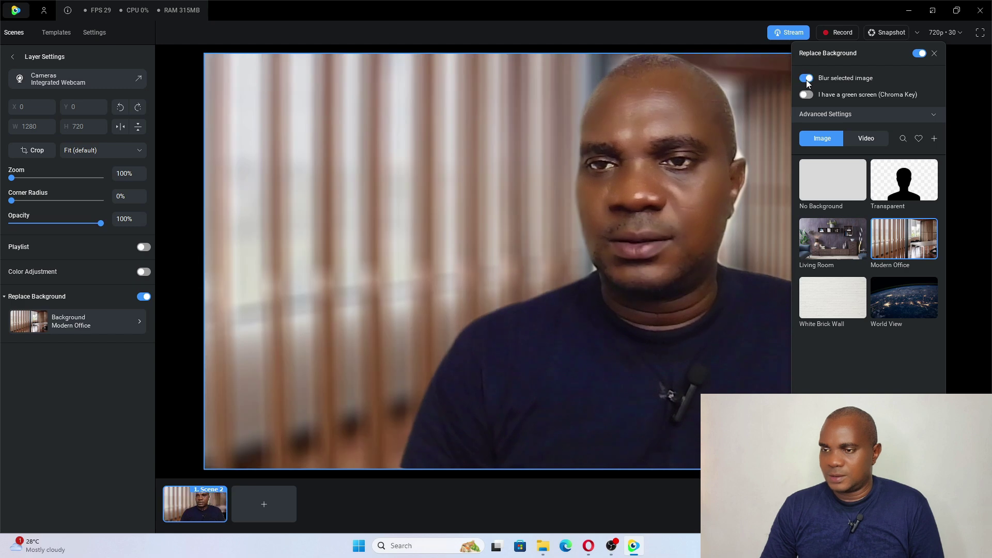
Expand the advanced background settings, preview Abstract Video and the custom laptop video, and apply Office Video, moving the Replace Background window off the preview.
{"action": "left_click", "coordinate": [867, 139]}
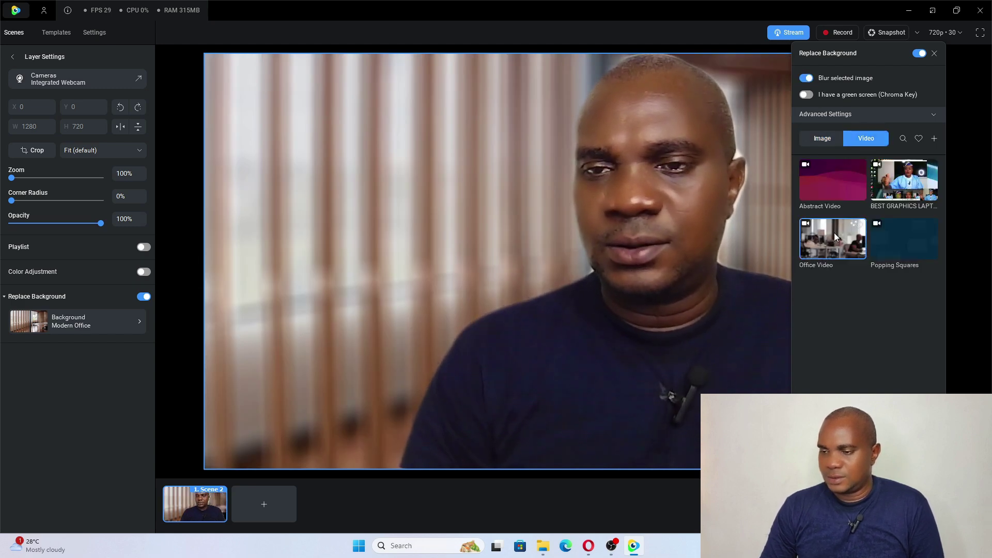
{"action": "left_click", "coordinate": [834, 187]}
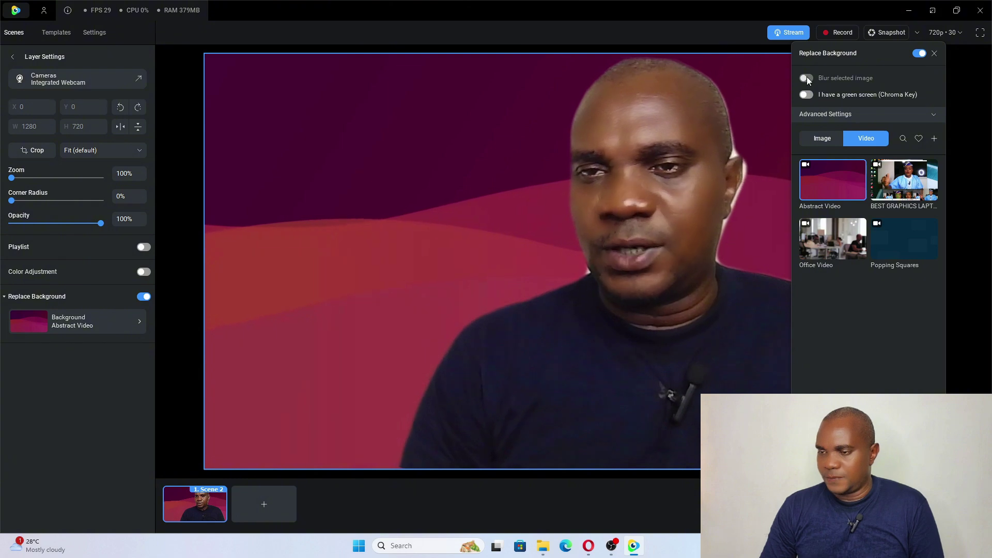
{"action": "left_click", "coordinate": [930, 116]}
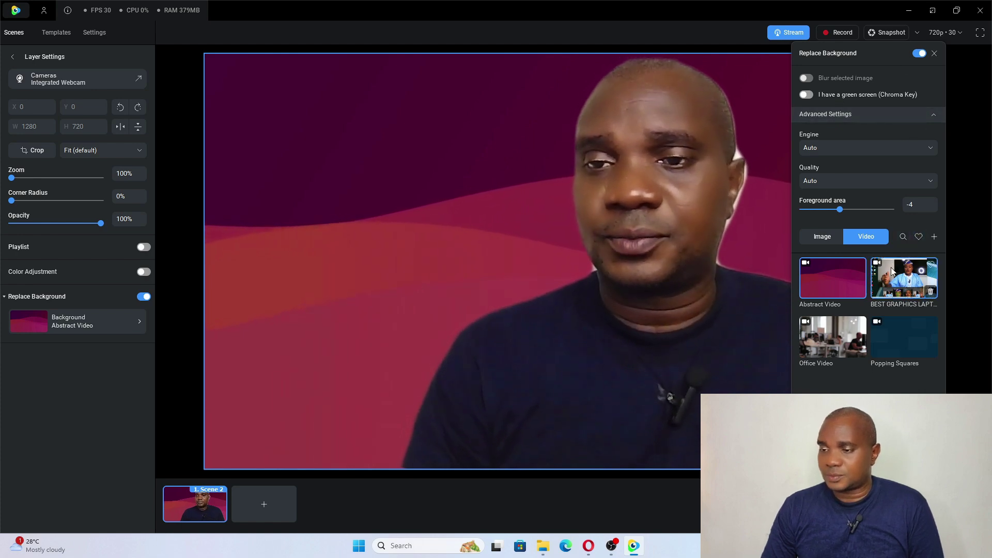
{"action": "left_click", "coordinate": [891, 284]}
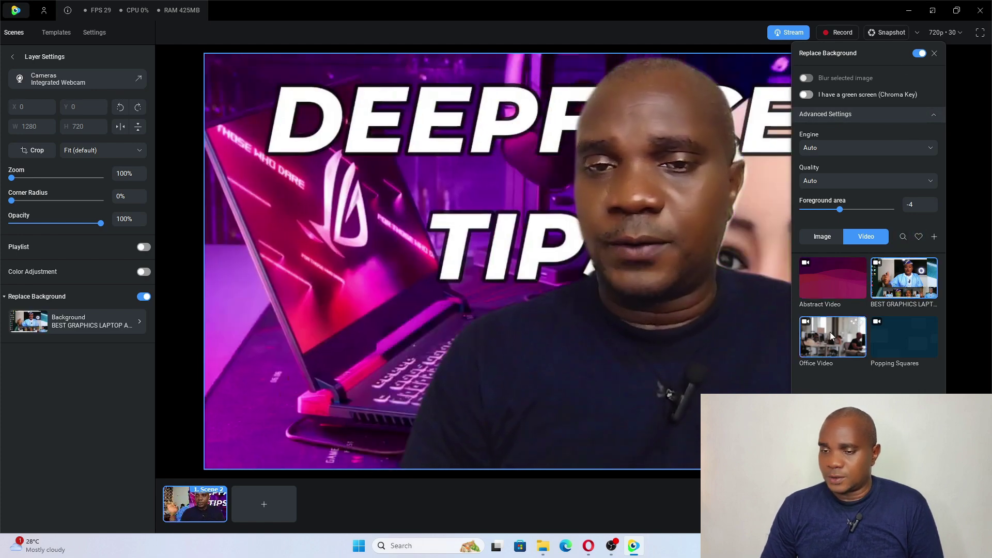
{"action": "left_click", "coordinate": [830, 332]}
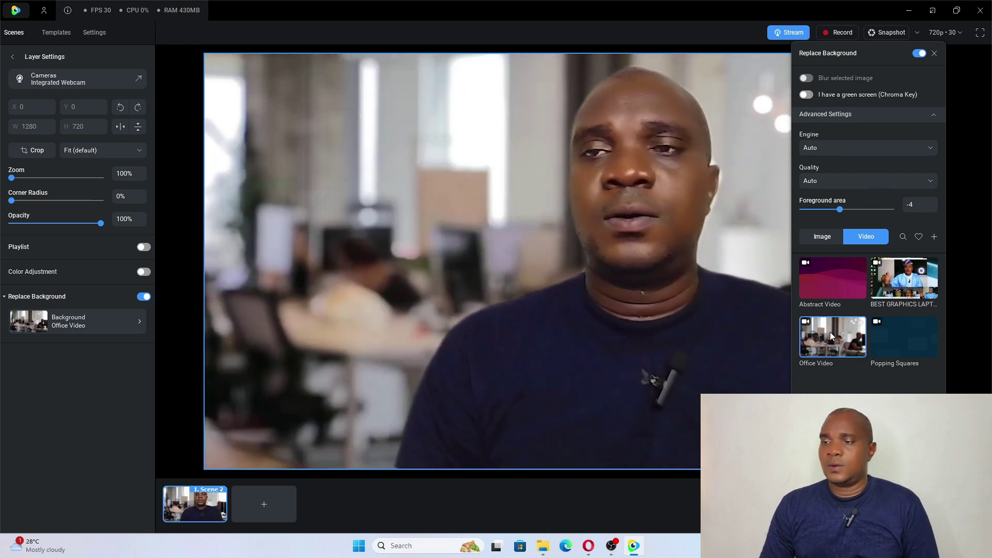
{"action": "left_click_drag", "start_coordinate": [872, 48], "coordinate": [900, 100]}
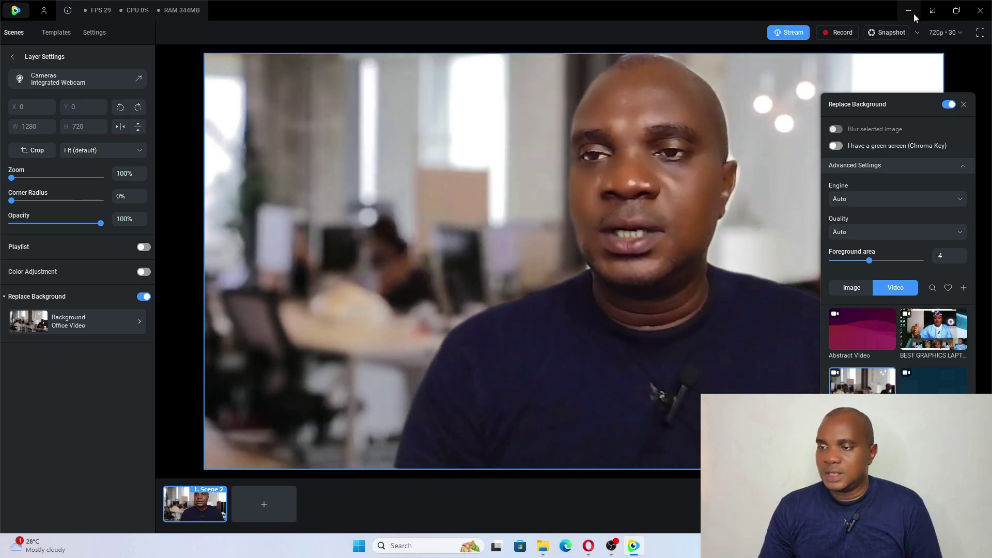
Examine the portrait 2.jpg from the Avatar folder in File Explorer and return to ManyCam to compare it with the webcam image.
{"action": "left_click", "coordinate": [546, 547]}
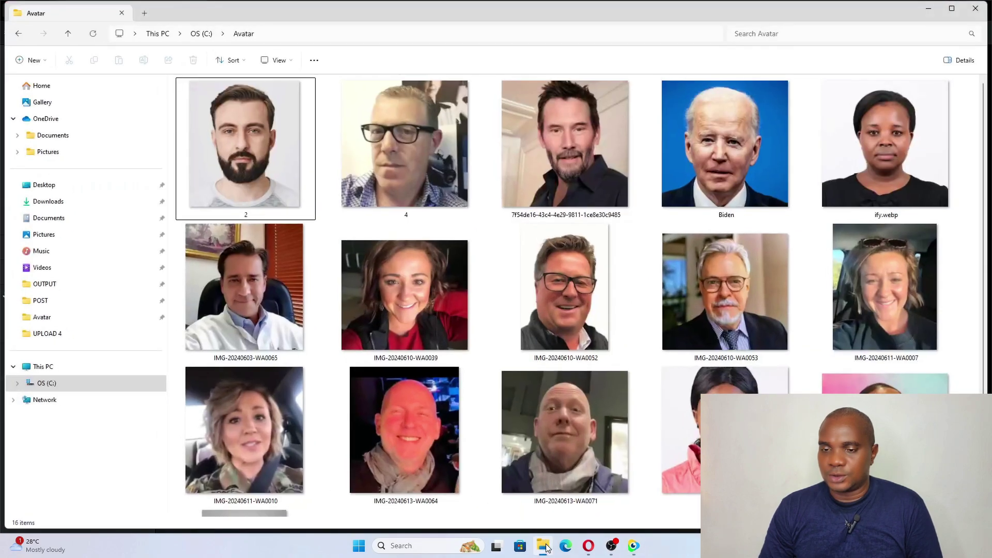
{"action": "double_click", "coordinate": [230, 147]}
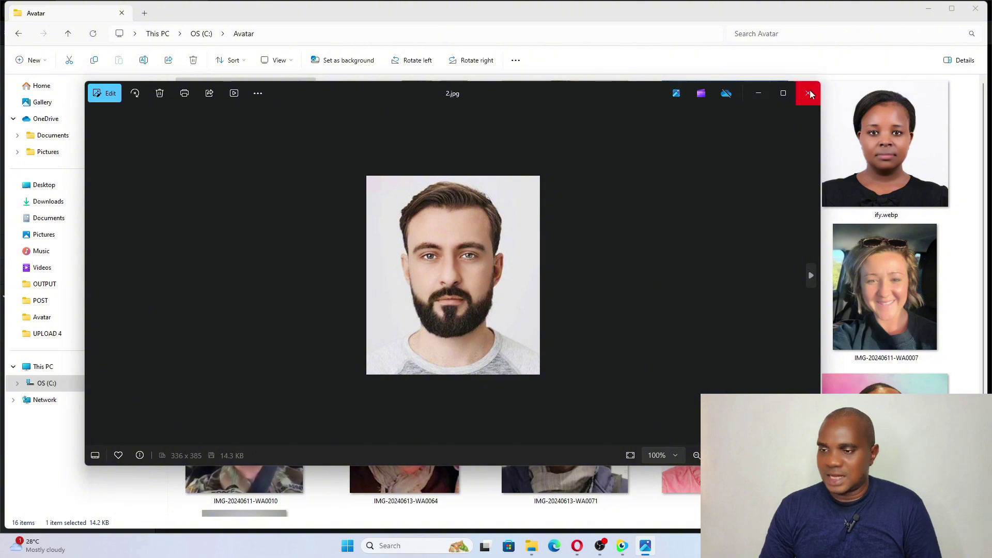
{"action": "left_click", "coordinate": [809, 93]}
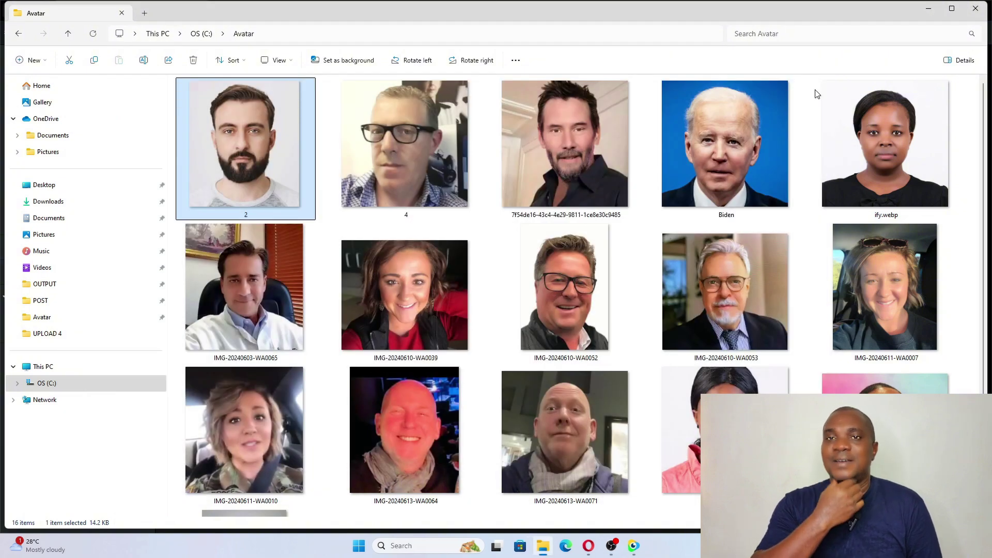
{"action": "left_click", "coordinate": [929, 10]}
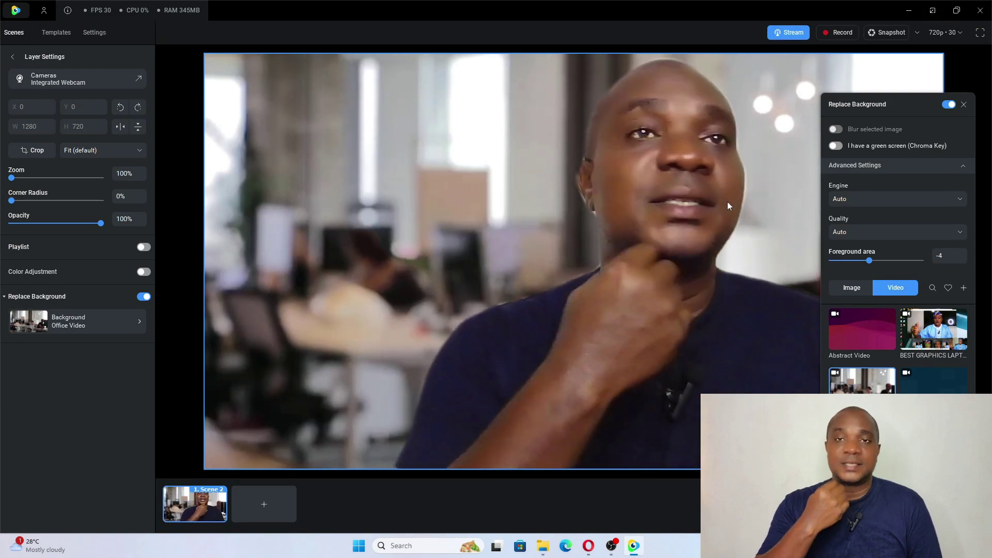
{"action": "left_click", "coordinate": [546, 553]}
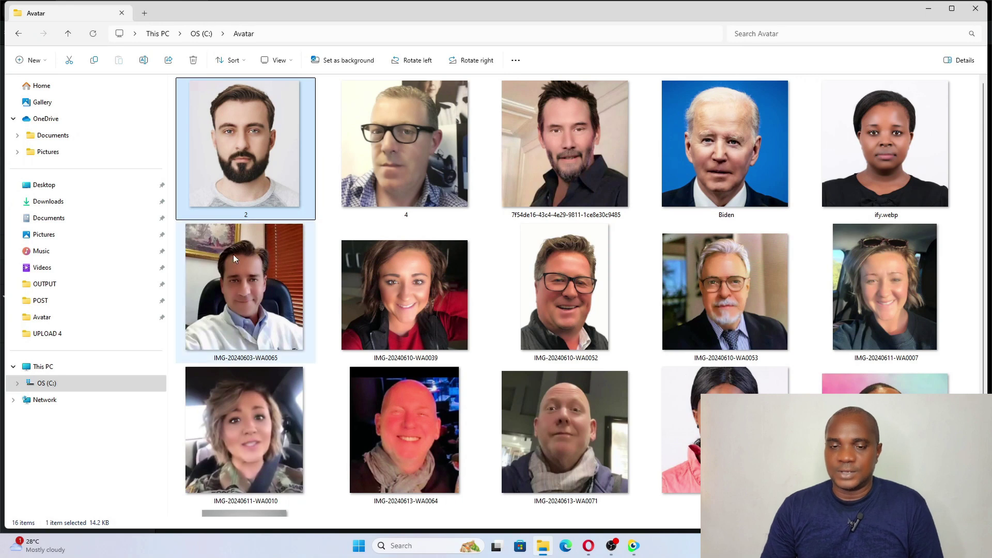
{"action": "double_click", "coordinate": [257, 146]}
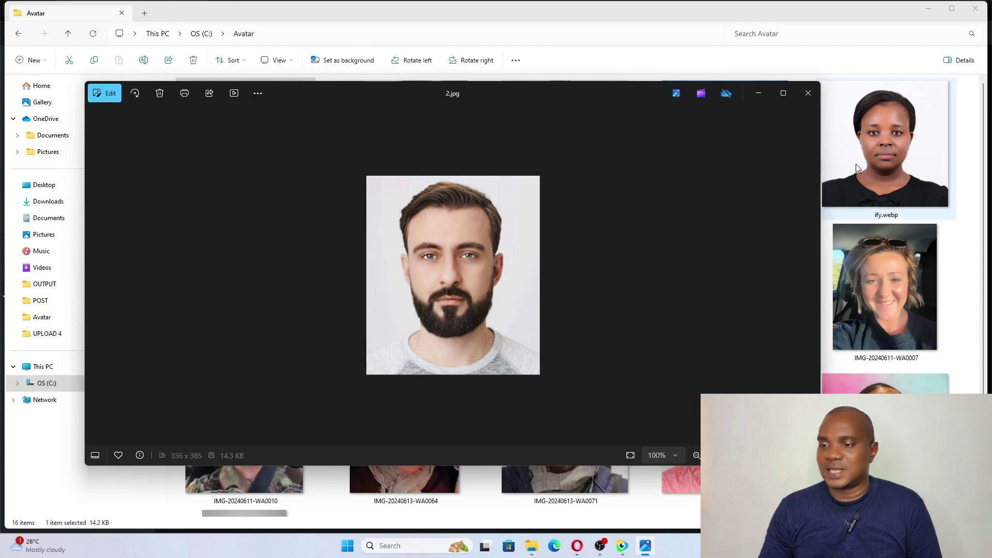
{"action": "left_click", "coordinate": [808, 94]}
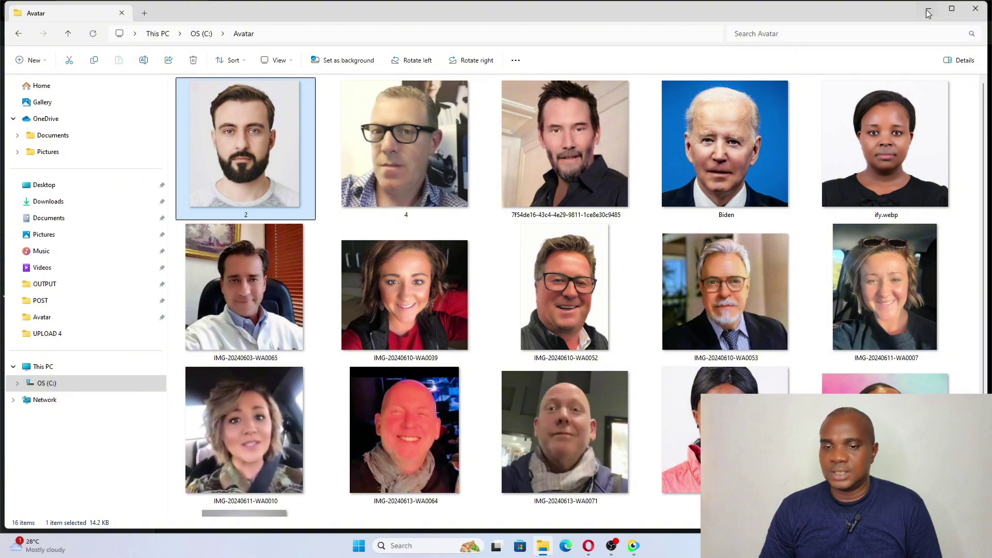
{"action": "left_click", "coordinate": [929, 12]}
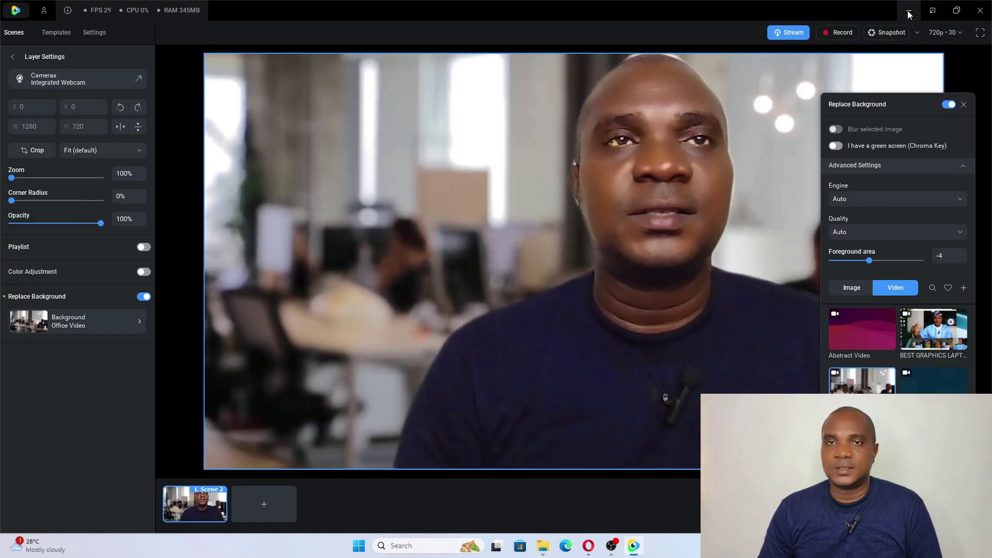
Minimise ManyCam and move the face-swap Preview window to the upper middle of the desktop.
{"action": "left_click", "coordinate": [908, 11]}
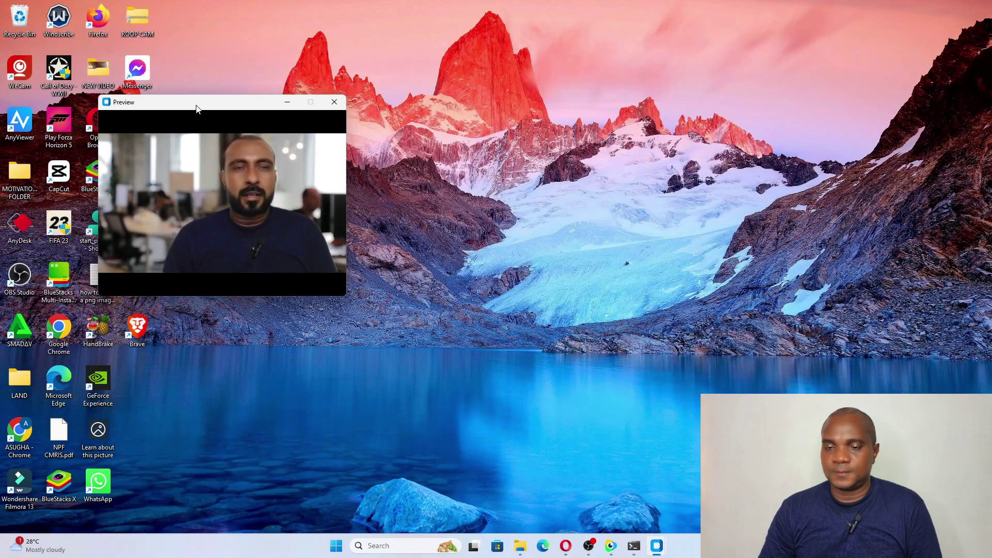
{"action": "left_click_drag", "start_coordinate": [197, 109], "coordinate": [485, 93]}
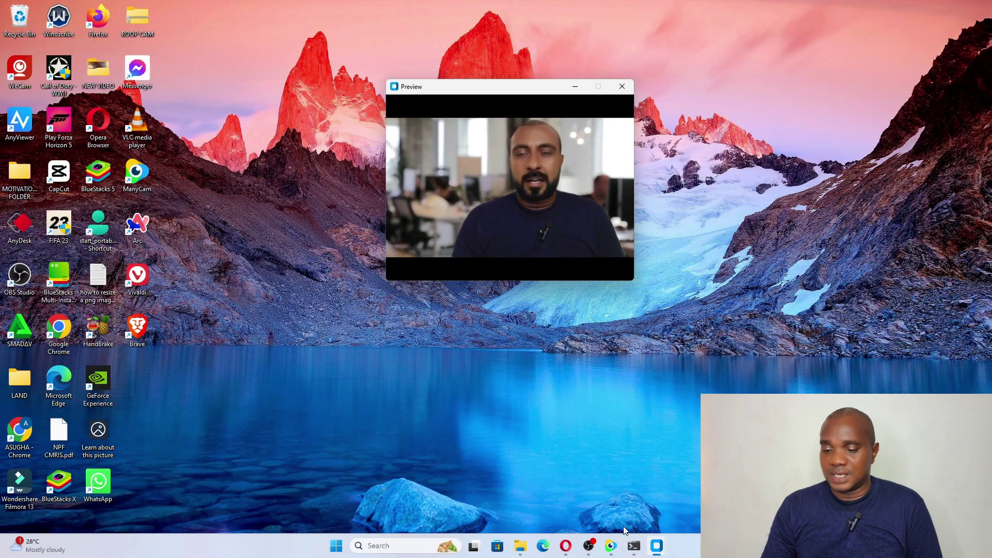
Return to ManyCam, turn off background replacement for the Integrated Webcam layer, and check the output in the face-swap Preview window.
{"action": "left_click", "coordinate": [612, 546]}
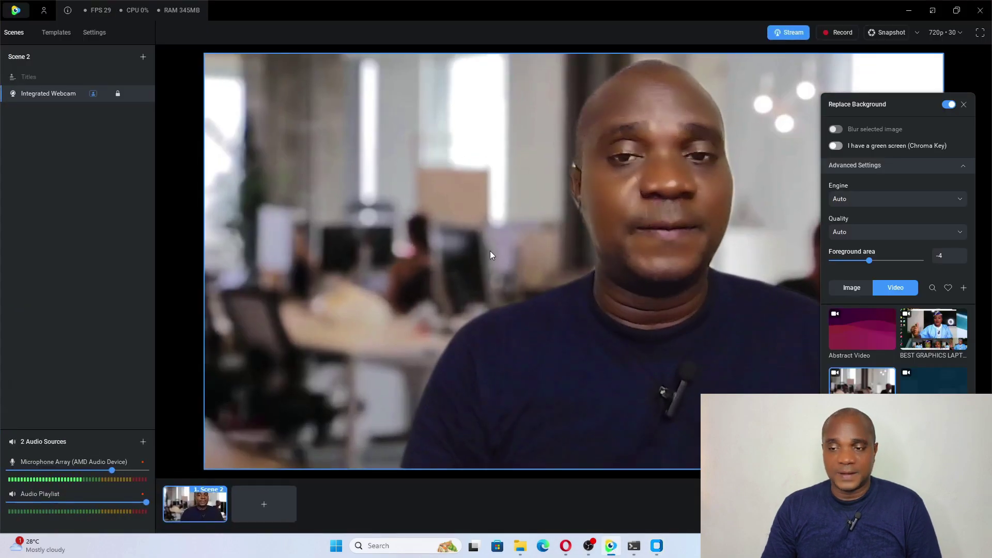
{"action": "left_click", "coordinate": [461, 228]}
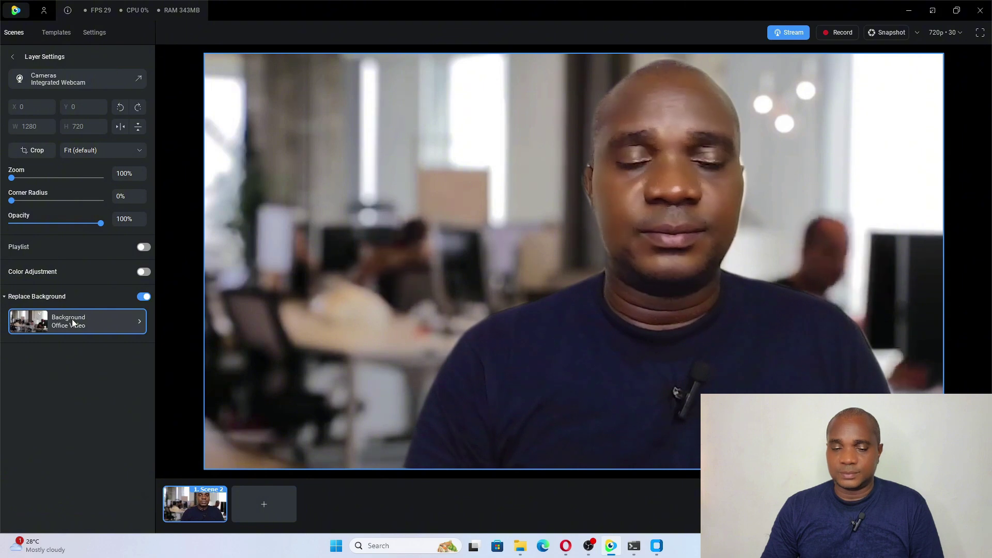
{"action": "left_click", "coordinate": [144, 297]}
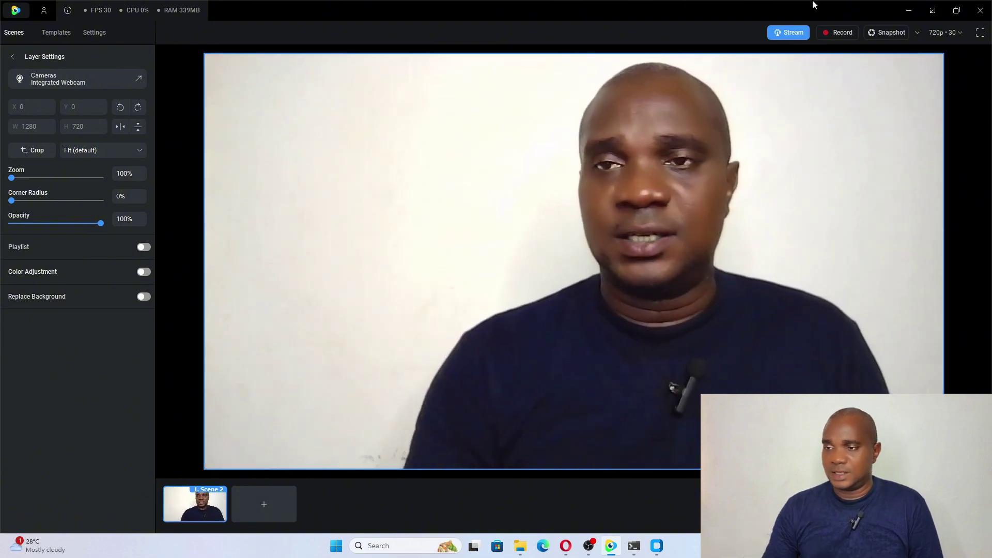
{"action": "left_click", "coordinate": [910, 9]}
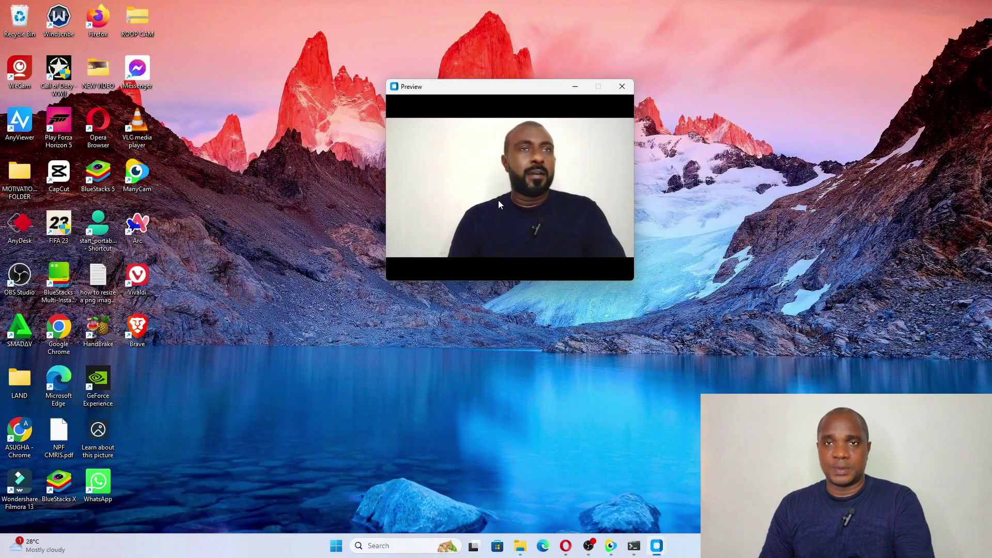
Bring ManyCam back as a smaller, non-maximised window and place it below the face in the Preview window.
{"action": "left_click", "coordinate": [611, 545]}
{"action": "left_click", "coordinate": [956, 10]}
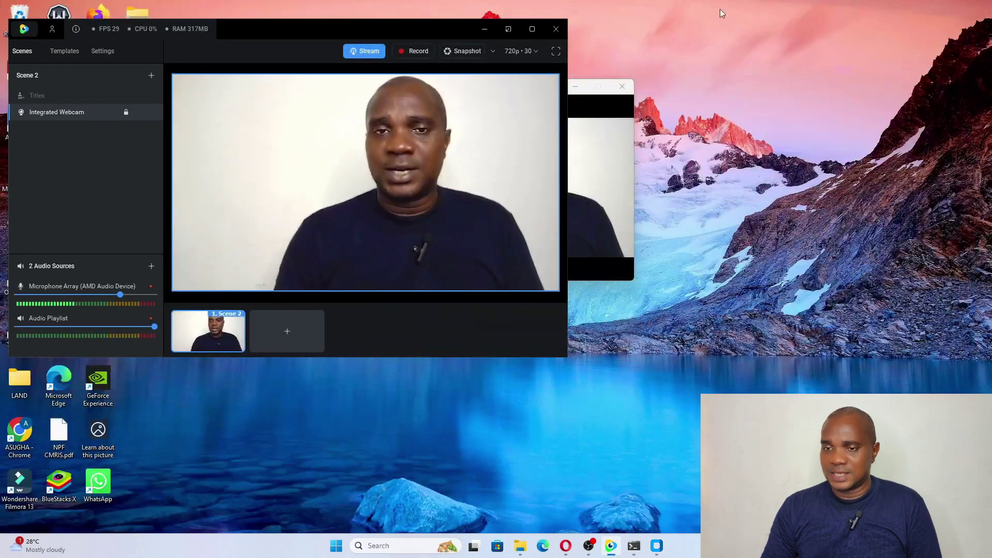
{"action": "left_click_drag", "start_coordinate": [424, 27], "coordinate": [730, 211]}
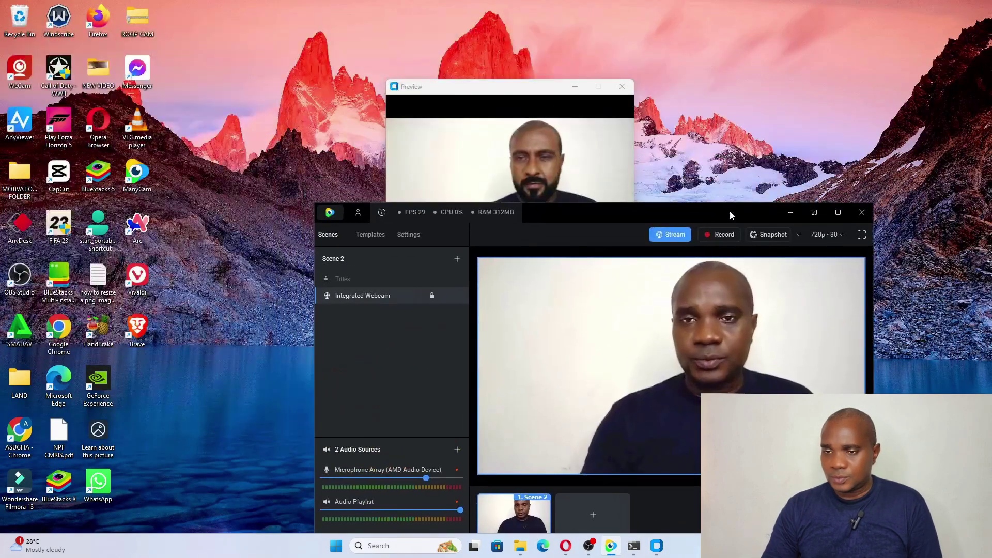
Arrange the Preview and ManyCam windows side by side and turn on background replacement for the Integrated Webcam layer.
{"action": "left_click_drag", "start_coordinate": [484, 89], "coordinate": [276, 32]}
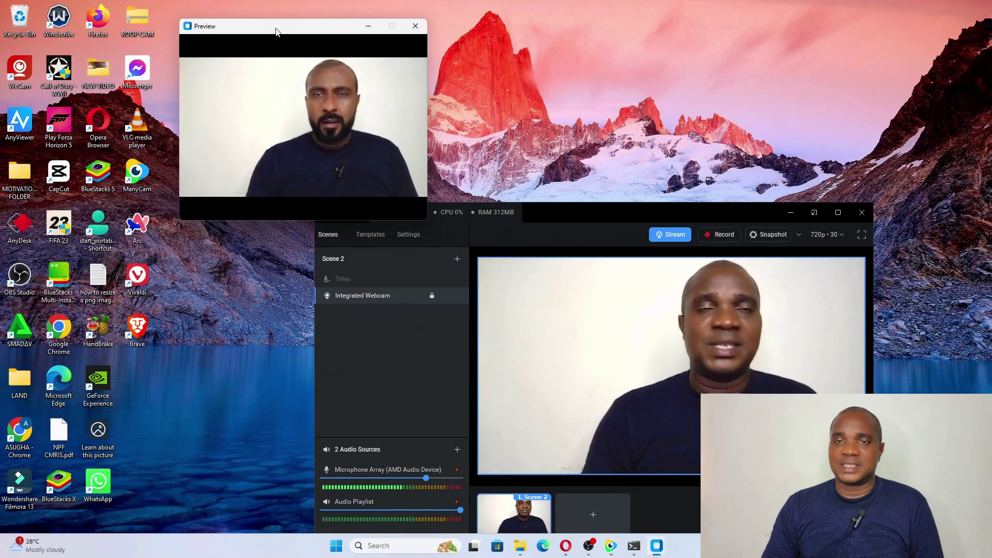
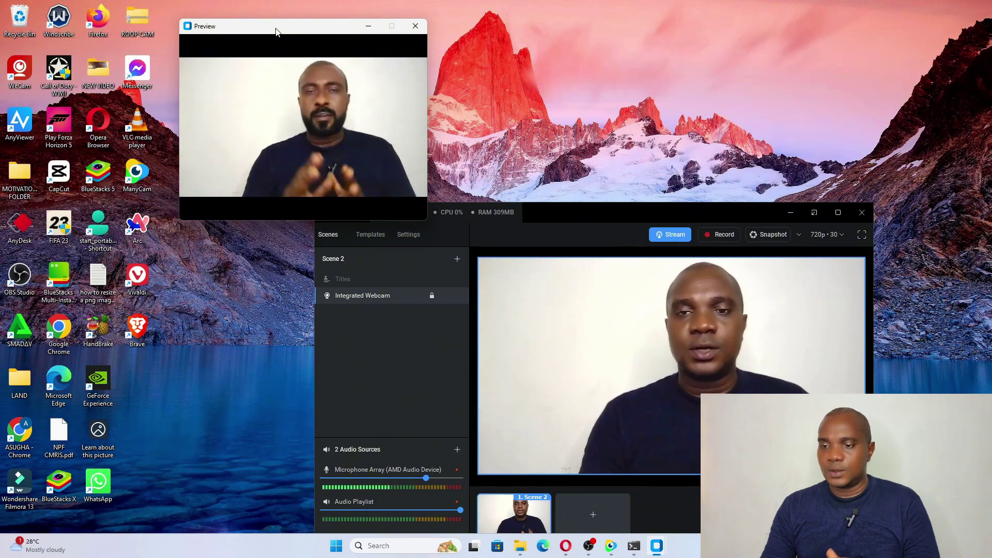
{"action": "double_click", "coordinate": [629, 324]}
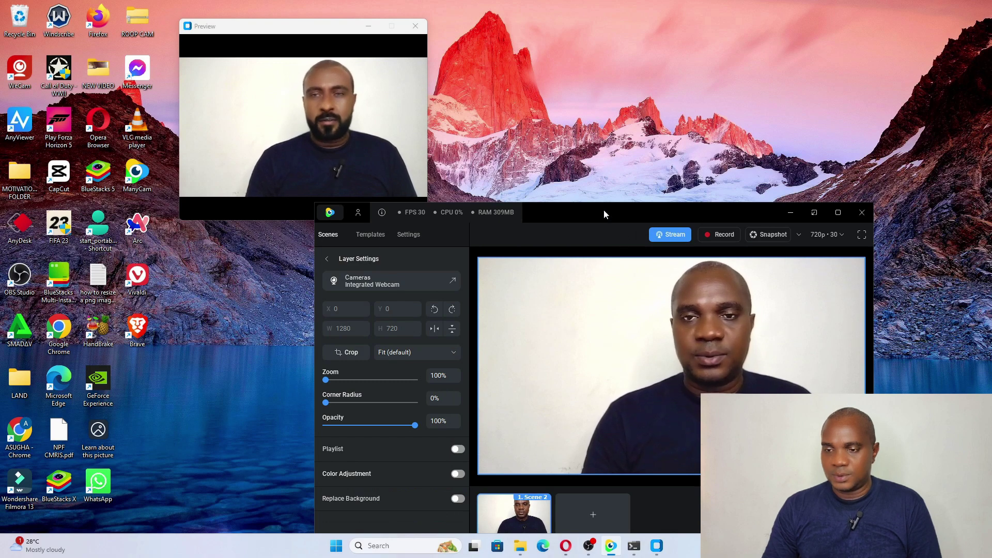
{"action": "left_click_drag", "start_coordinate": [603, 209], "coordinate": [696, 48]}
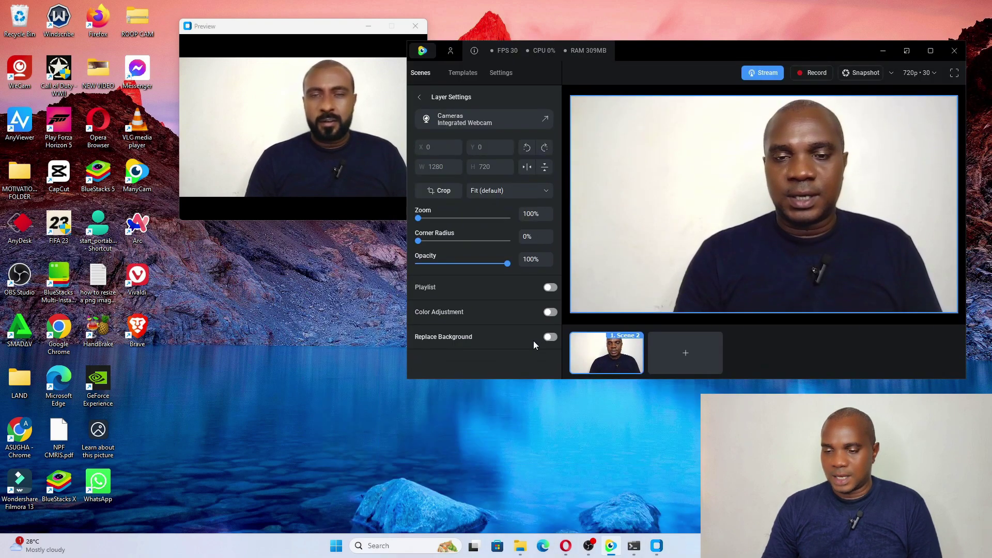
{"action": "left_click", "coordinate": [556, 336]}
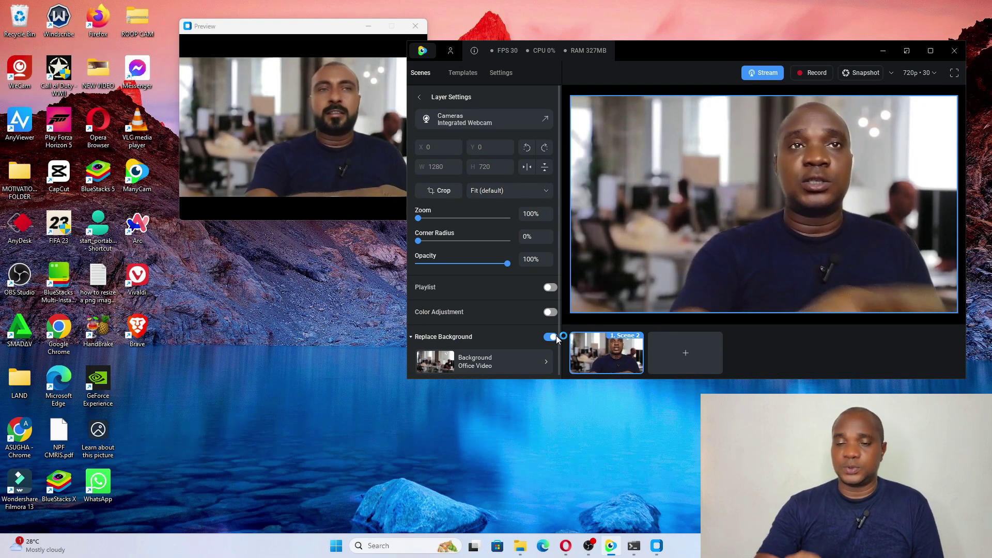
{"action": "left_click_drag", "start_coordinate": [277, 32], "coordinate": [180, 35]}
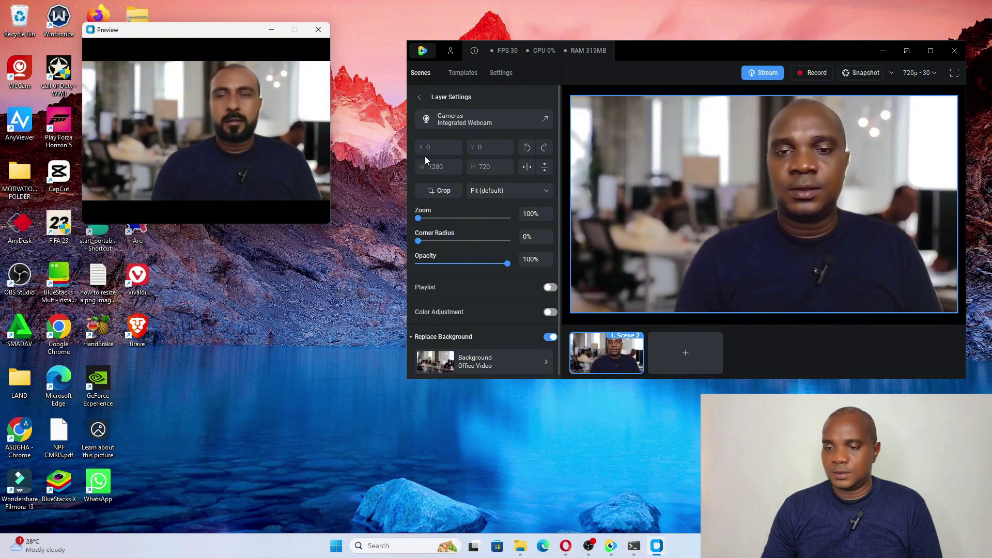
Set the built-in Living Room image as the webcam background and compare it without blur before leaving its blur on.
{"action": "left_click_drag", "start_coordinate": [559, 203], "coordinate": [559, 271]}
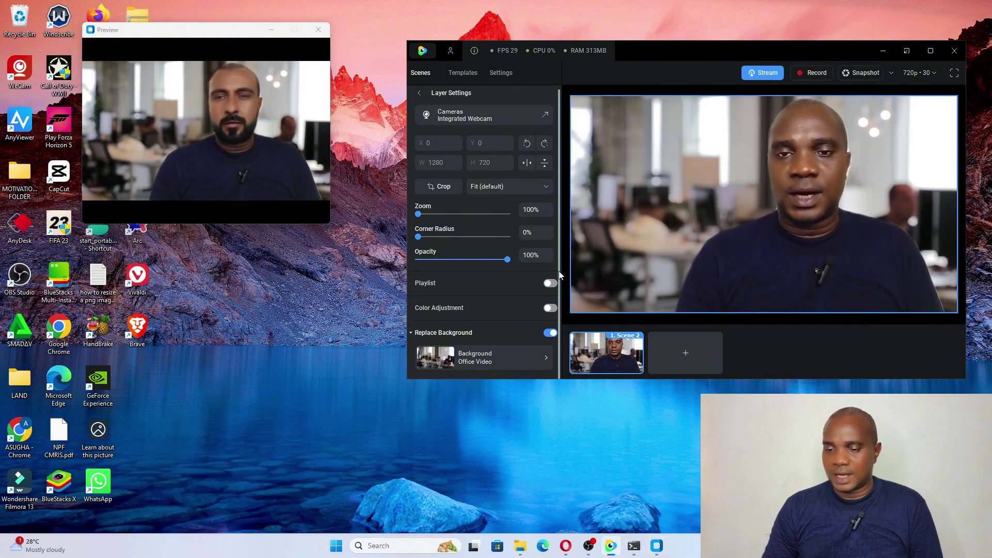
{"action": "left_click", "coordinate": [503, 362]}
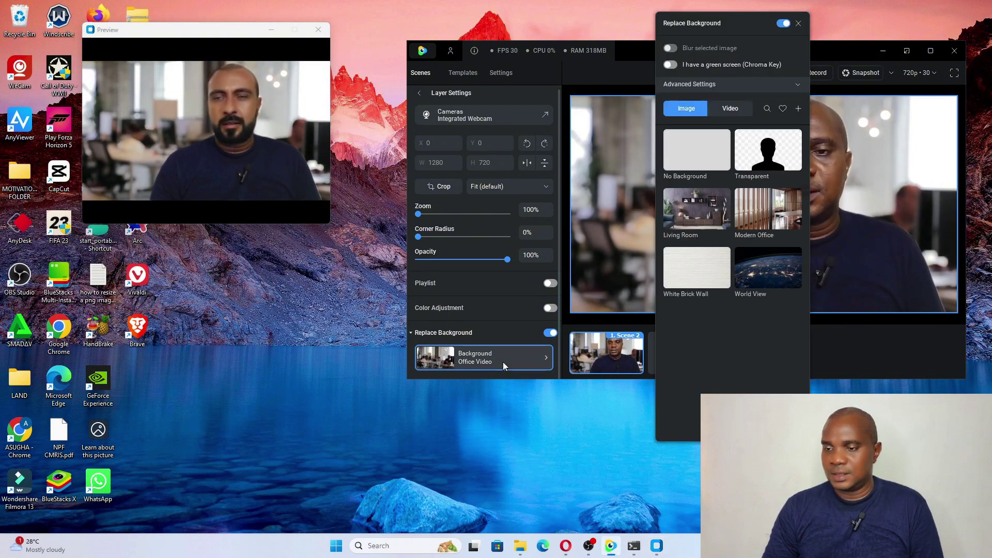
{"action": "left_click", "coordinate": [695, 209]}
{"action": "left_click", "coordinate": [739, 46]}
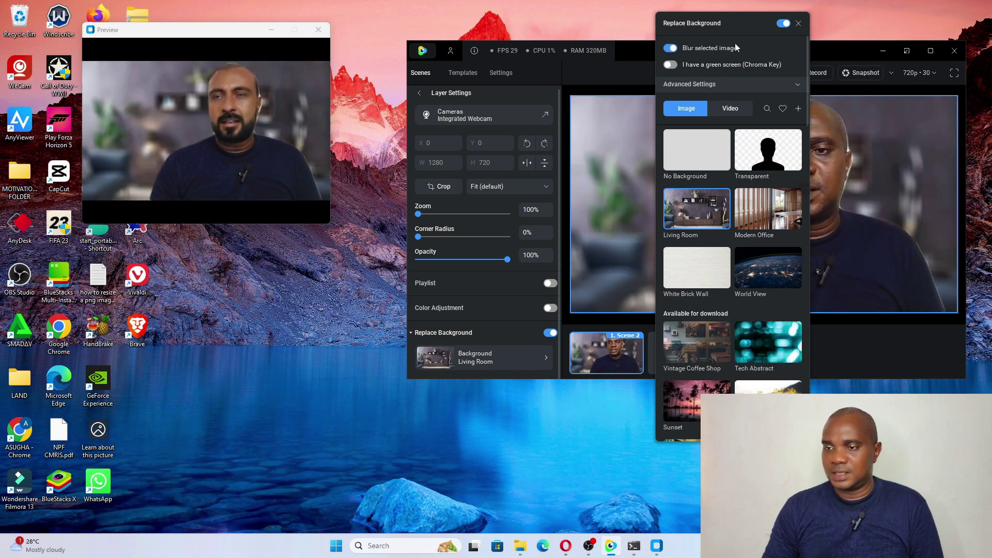
{"action": "left_click_drag", "start_coordinate": [732, 24], "coordinate": [458, 150]}
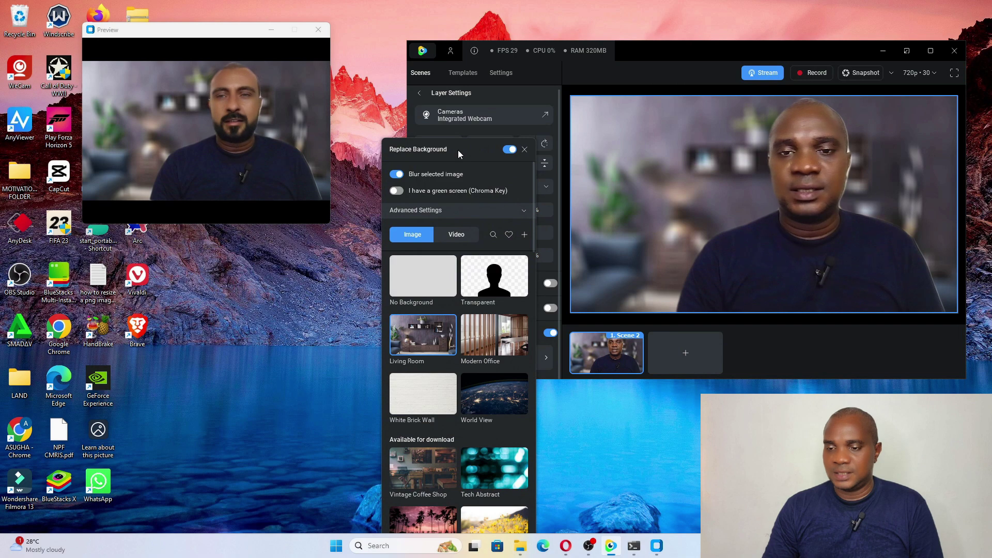
{"action": "left_click", "coordinate": [396, 174]}
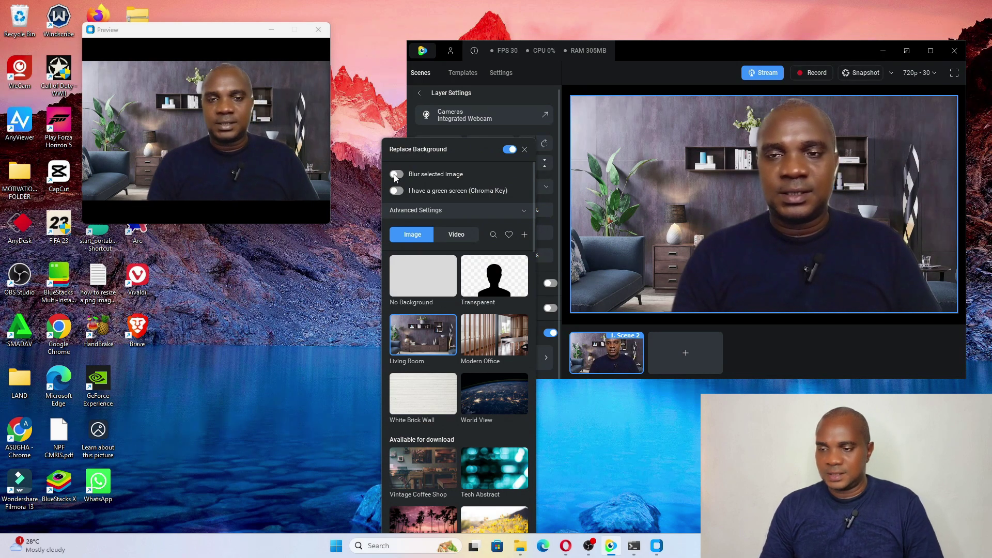
{"action": "left_click", "coordinate": [396, 175]}
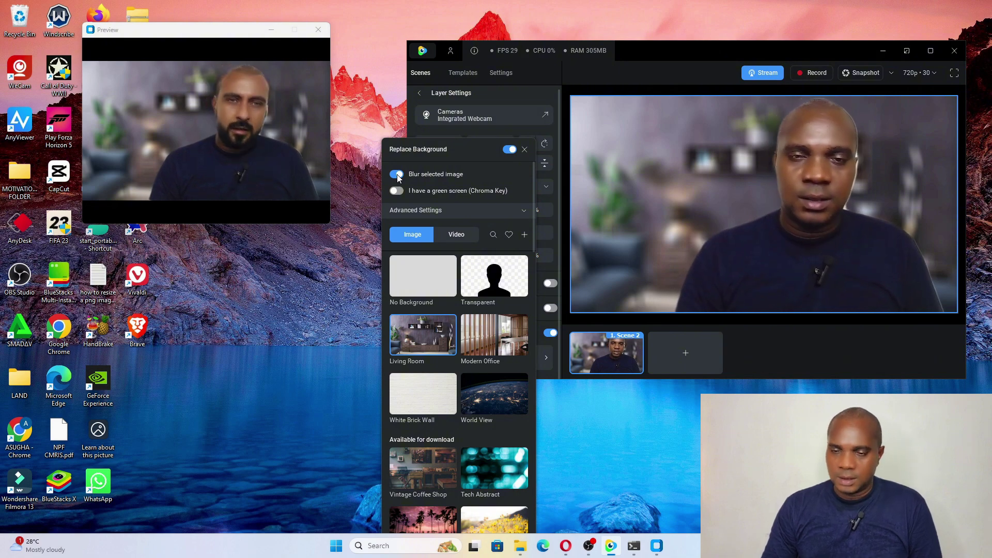
Try the World View image as the background, followed by the custom video whose title starts with BEST GRAPHICS.
{"action": "left_click", "coordinate": [491, 397]}
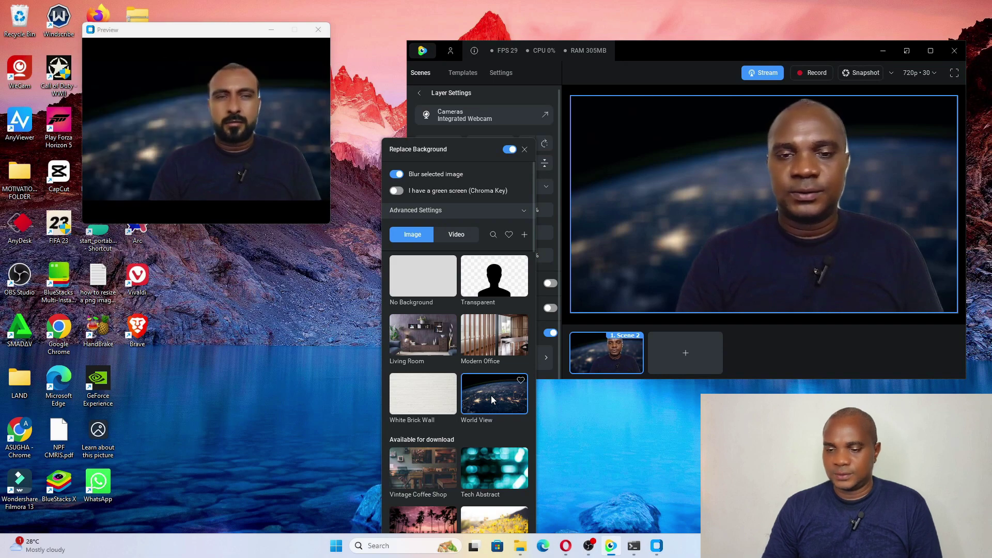
{"action": "left_click", "coordinate": [464, 237]}
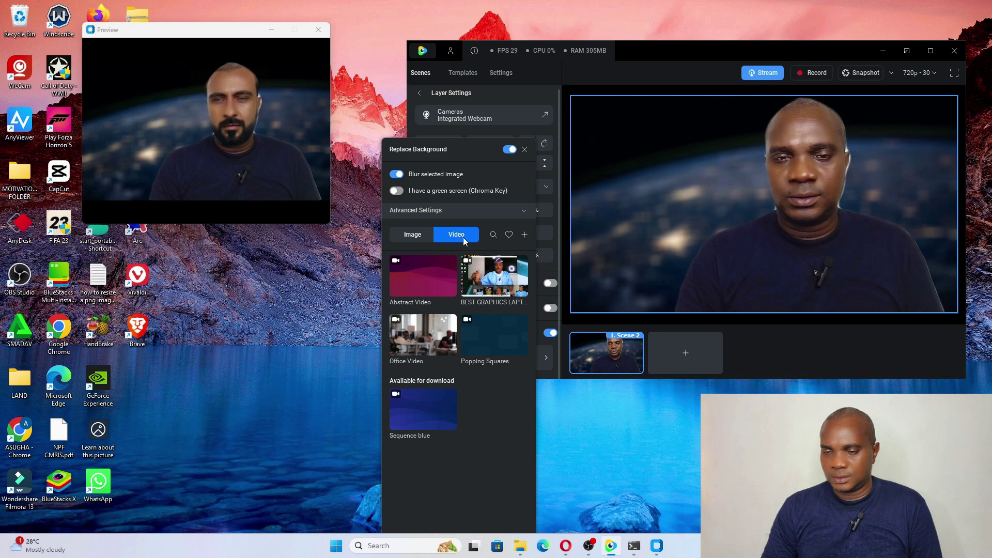
{"action": "left_click", "coordinate": [493, 277]}
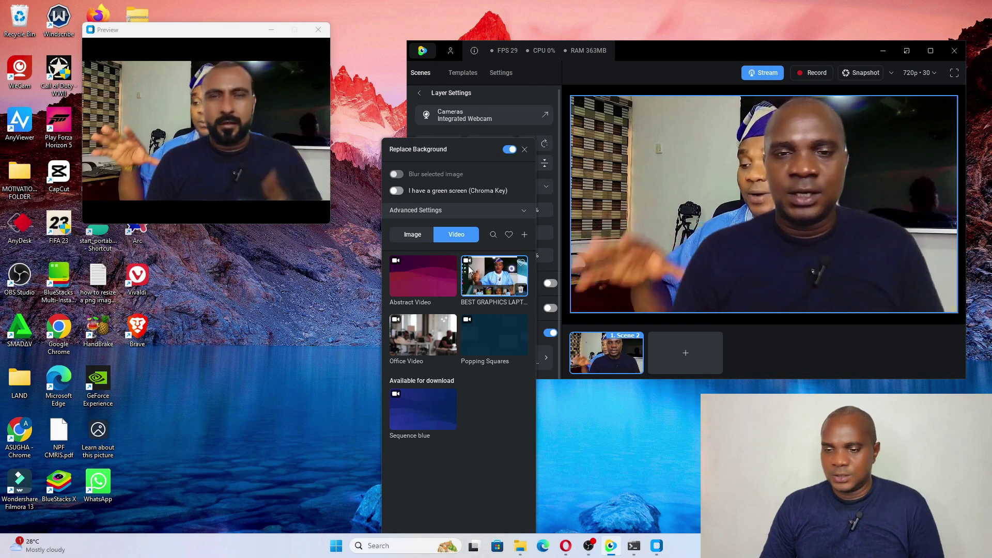
Try the Office Video and Popping Squares backgrounds, download Sequence blue, and set the background back to Office Video.
{"action": "left_click", "coordinate": [421, 333]}
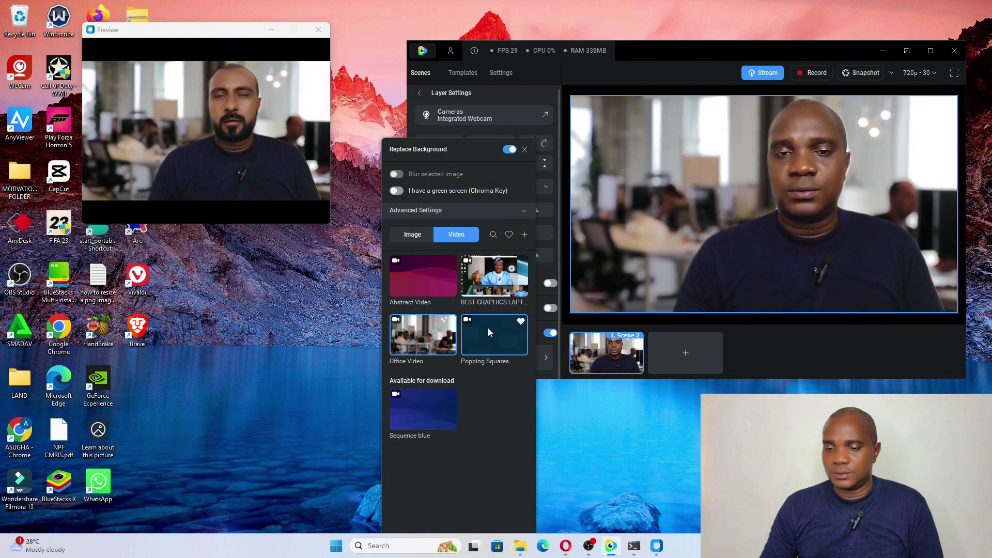
{"action": "left_click", "coordinate": [505, 338]}
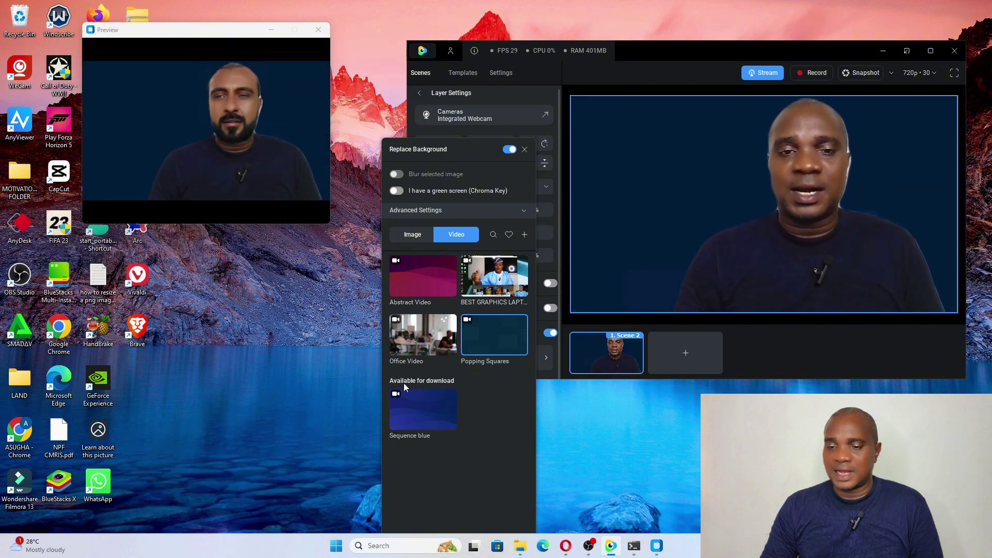
{"action": "left_click", "coordinate": [420, 413]}
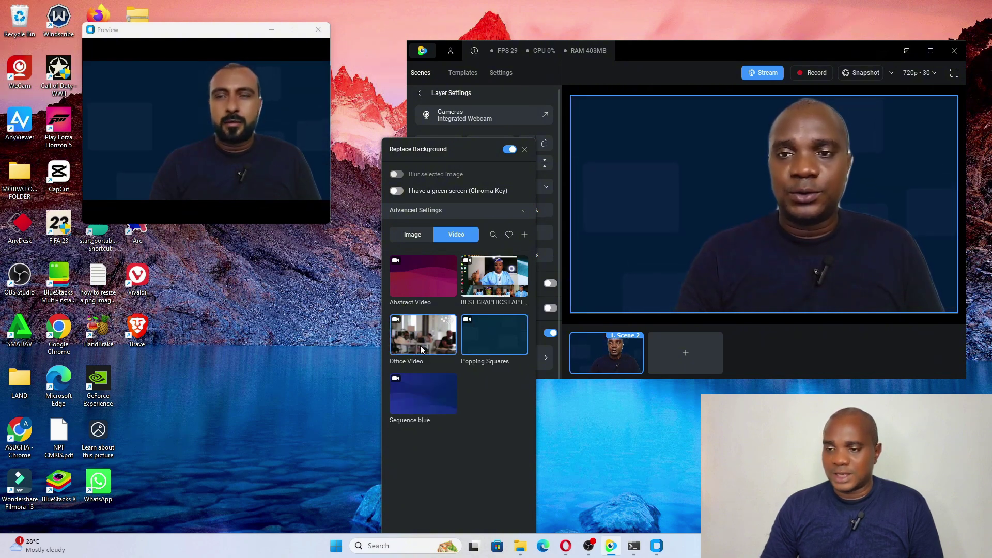
{"action": "left_click", "coordinate": [421, 349]}
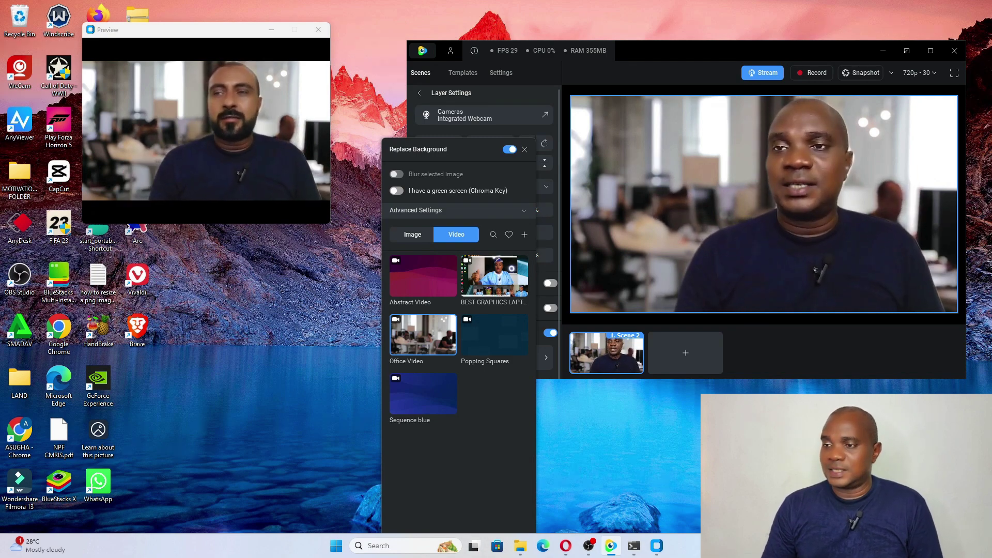
Maximise ManyCam to view the office background, and close both ManyCam and its Replace Background window.
{"action": "left_click", "coordinate": [931, 51]}
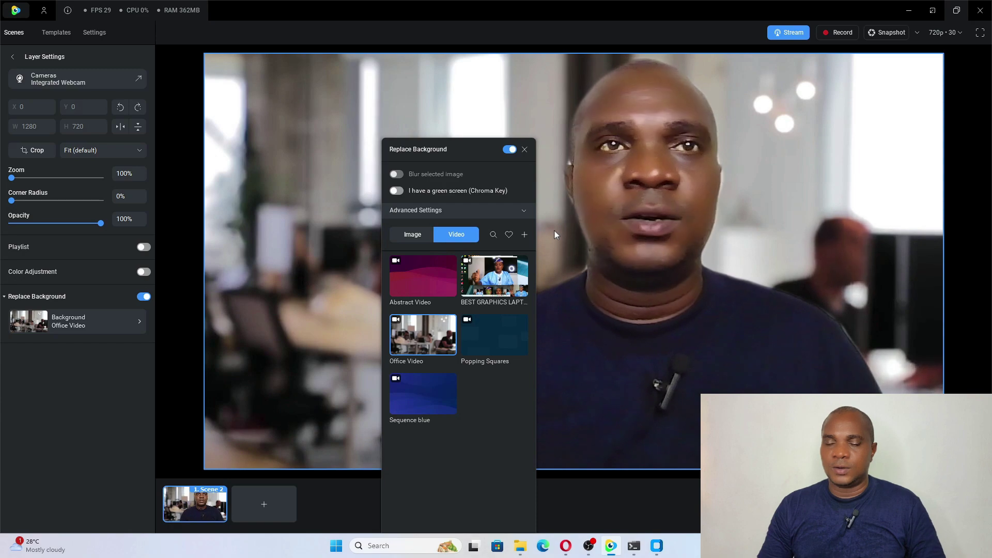
{"action": "left_click", "coordinate": [980, 11]}
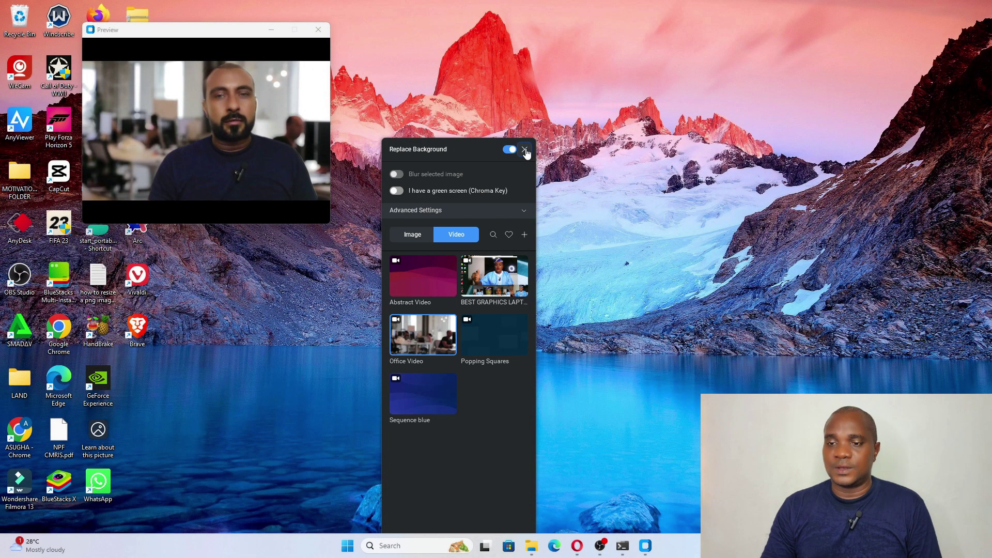
{"action": "left_click", "coordinate": [525, 150]}
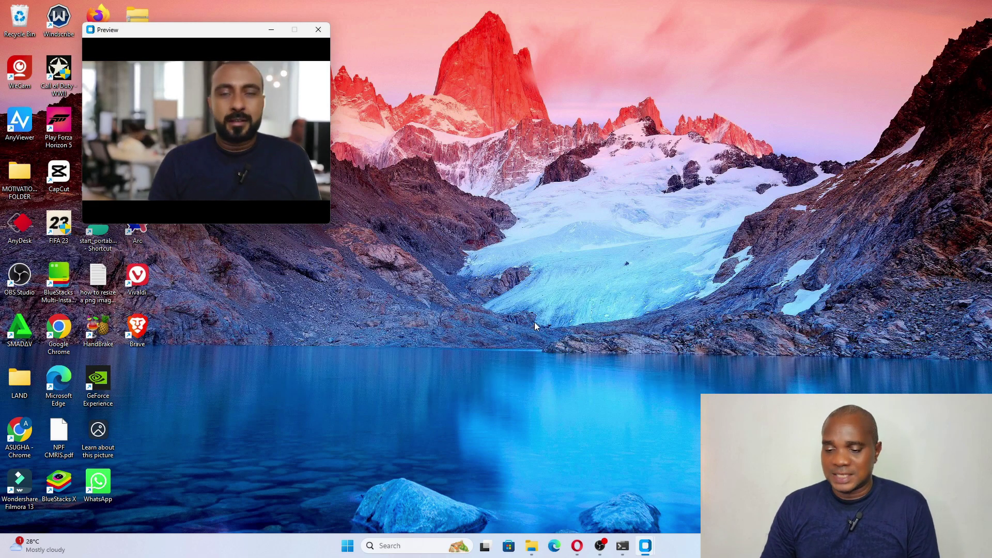
Look through the portrait images in the Avatar folder in File Explorer and close the folder window.
{"action": "mouse_move", "coordinate": [533, 551]}
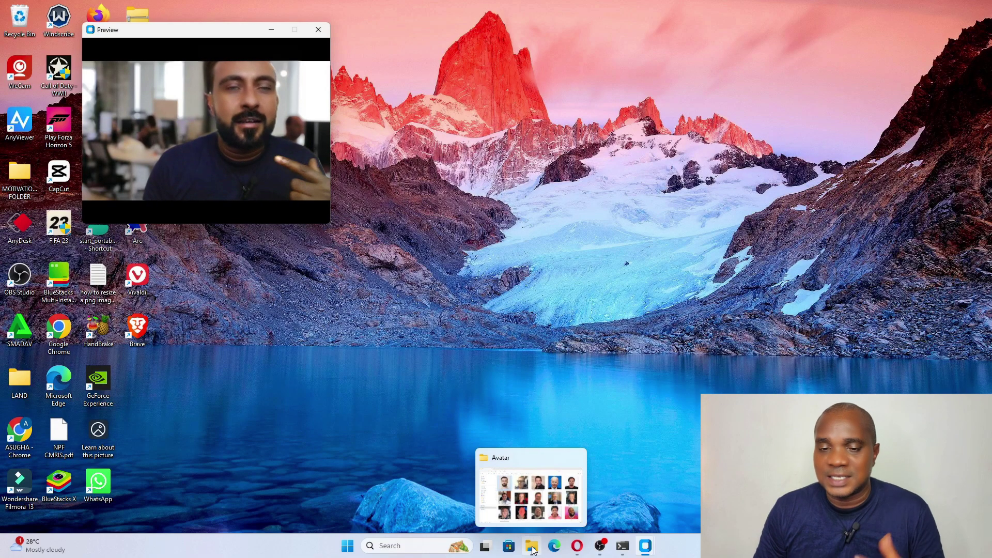
{"action": "left_click", "coordinate": [533, 551]}
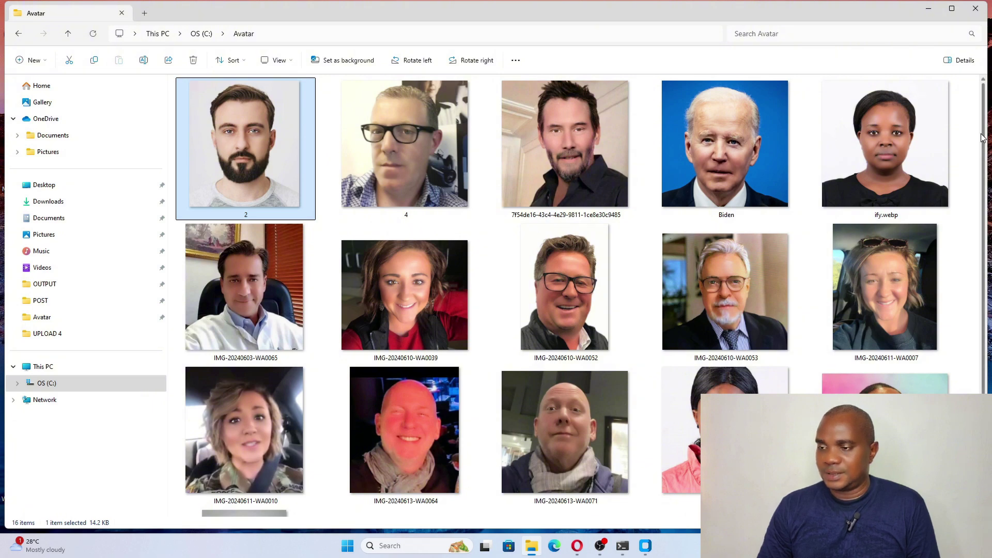
{"action": "left_click_drag", "start_coordinate": [986, 142], "coordinate": [986, 183]}
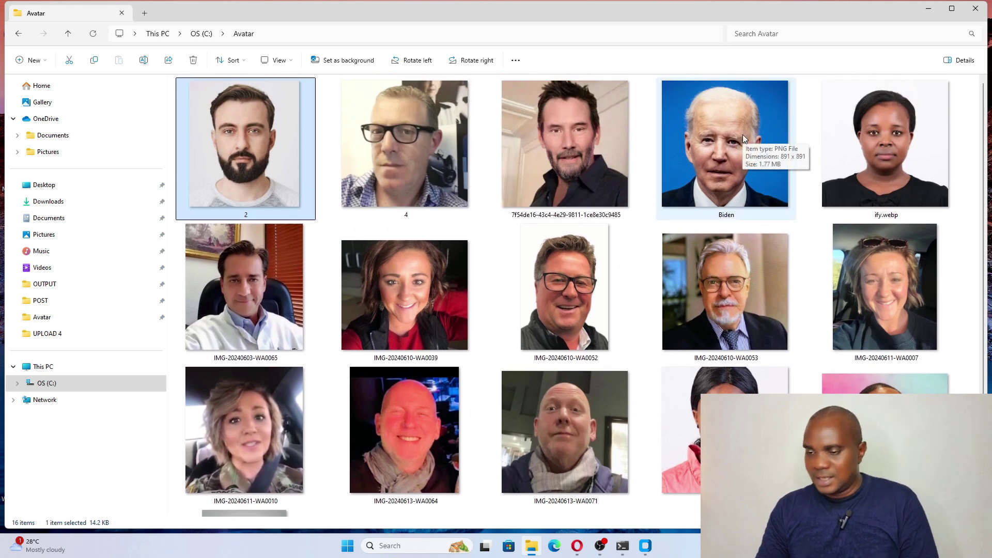
{"action": "left_click", "coordinate": [973, 13]}
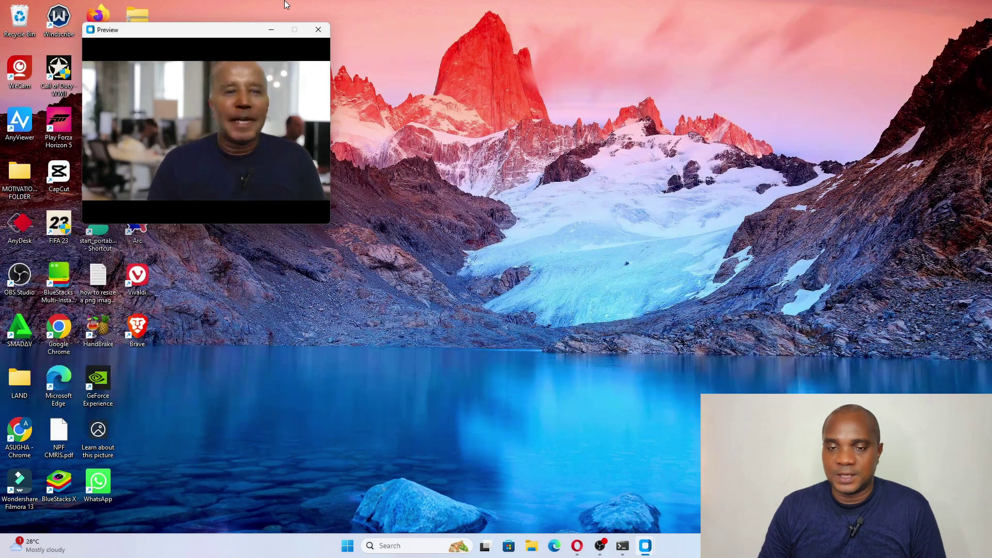
Reopen ManyCam as a smaller, non-maximised window and arrange it side by side with the face-swap Preview window.
{"action": "left_click_drag", "start_coordinate": [207, 32], "coordinate": [386, 50]}
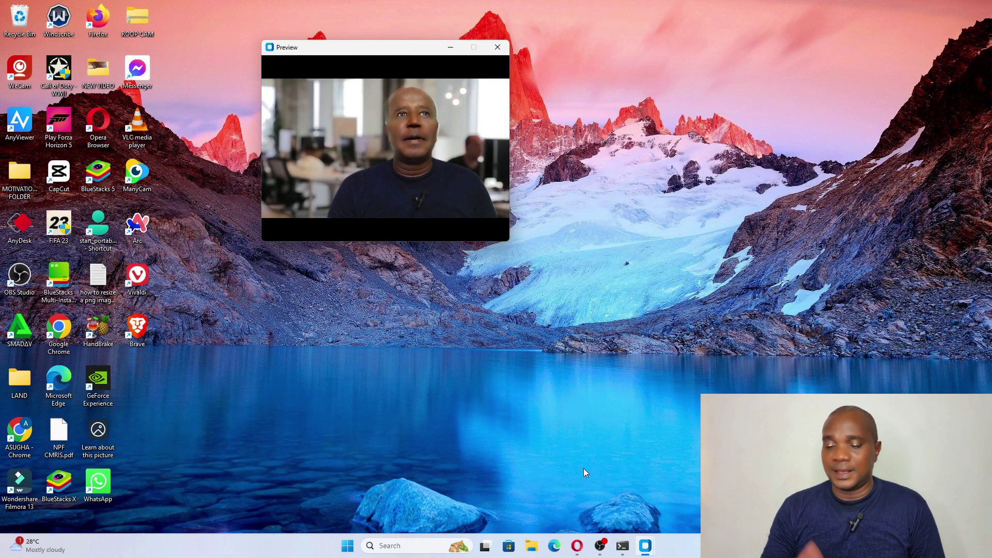
{"action": "double_click", "coordinate": [137, 173]}
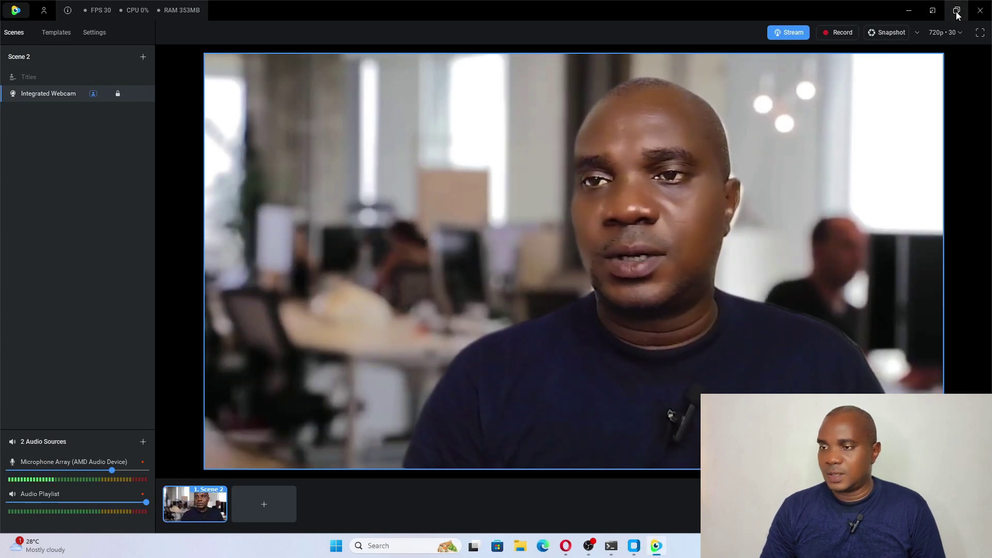
{"action": "left_click", "coordinate": [956, 10]}
{"action": "left_click_drag", "start_coordinate": [374, 52], "coordinate": [201, 55]}
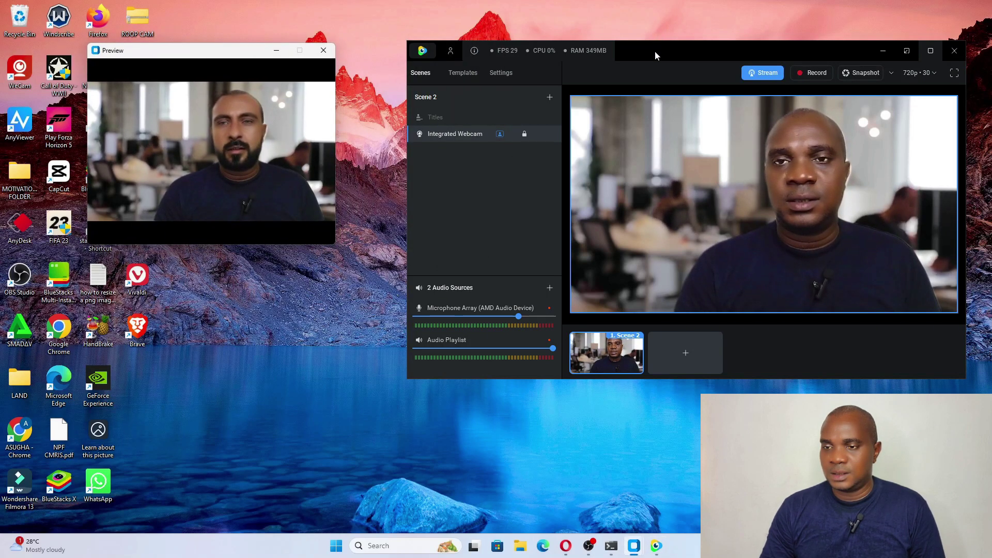
{"action": "left_click_drag", "start_coordinate": [655, 51], "coordinate": [613, 114]}
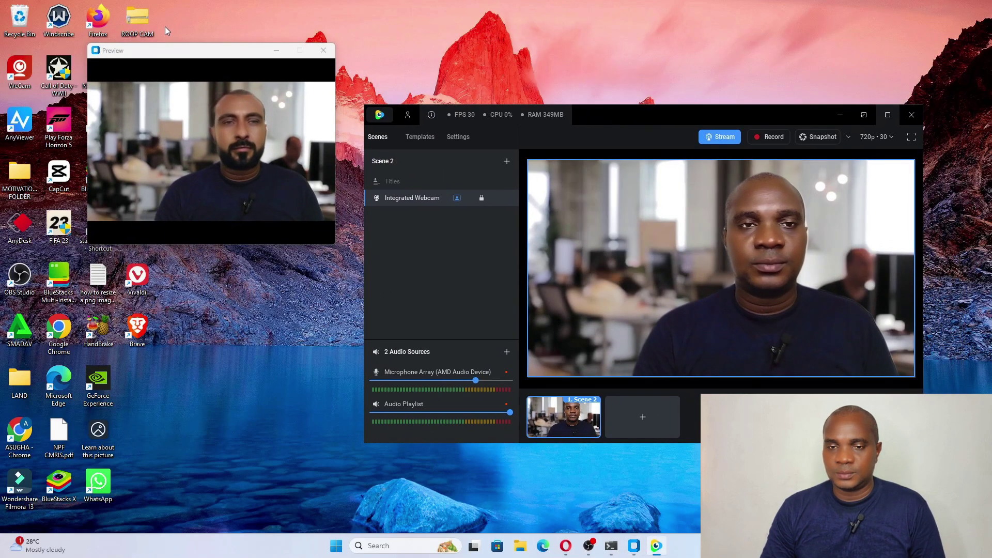
{"action": "left_click_drag", "start_coordinate": [208, 56], "coordinate": [232, 56]}
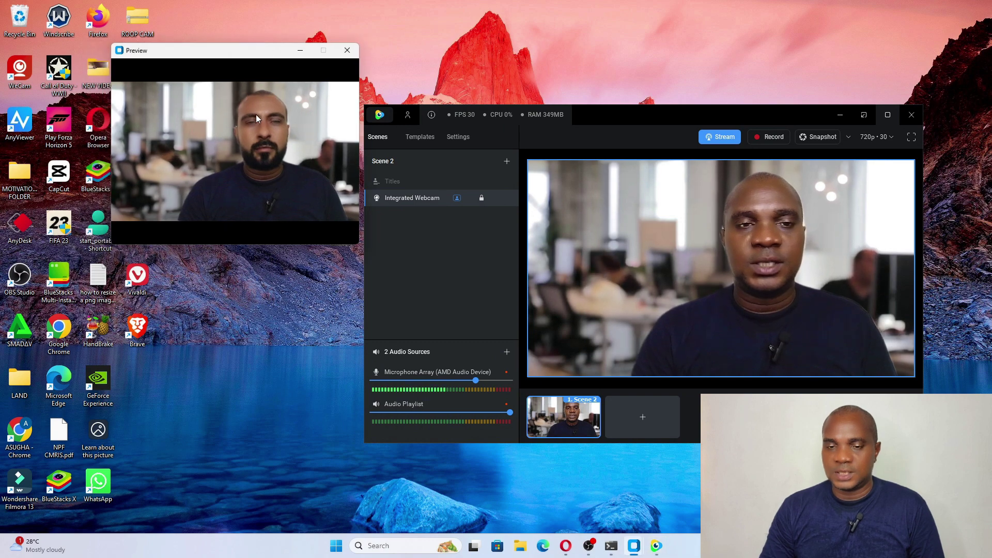